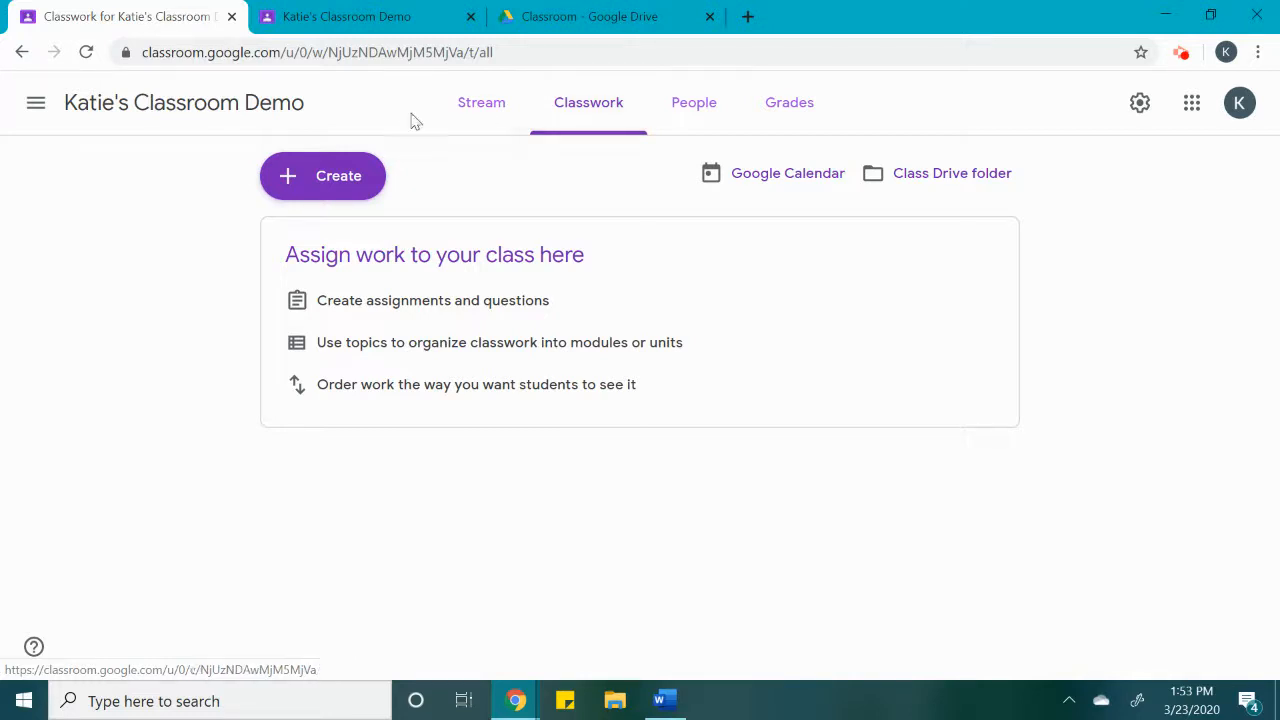
Create a new classwork question reading "How do you think you would use QUESTIONS on your Google Classroom?".
left_click(369, 175)
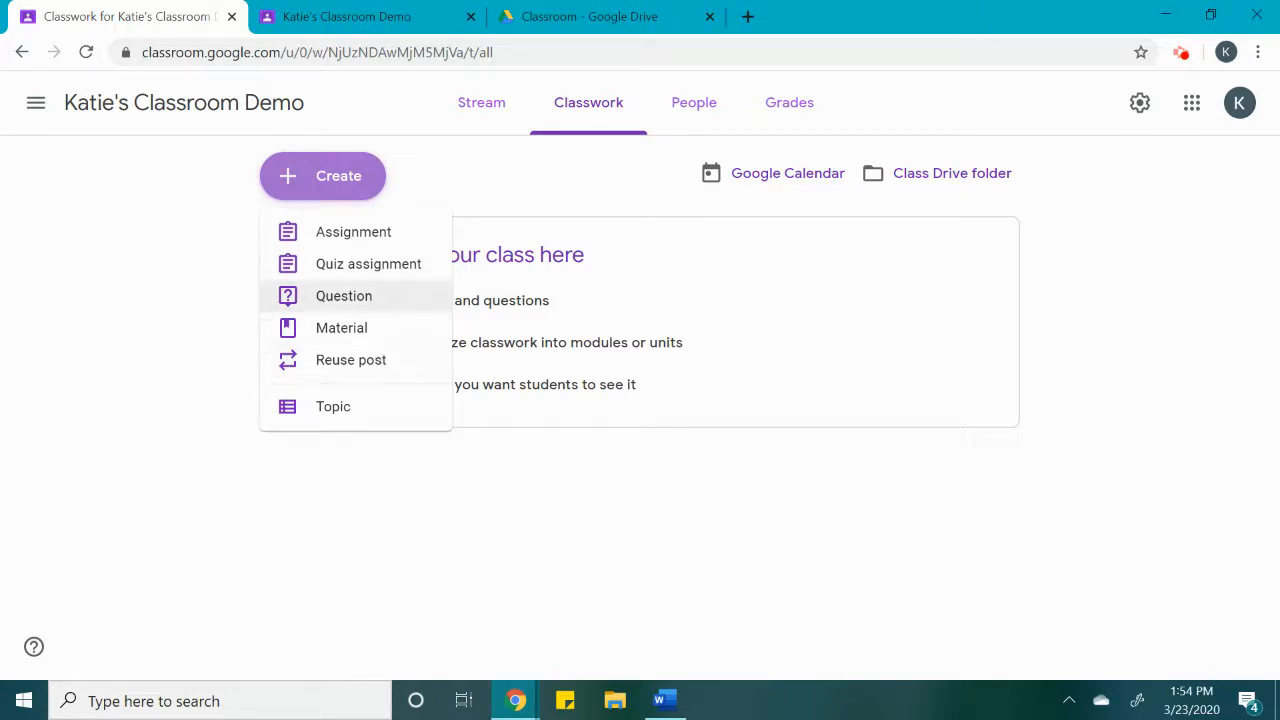
left_click(408, 300)
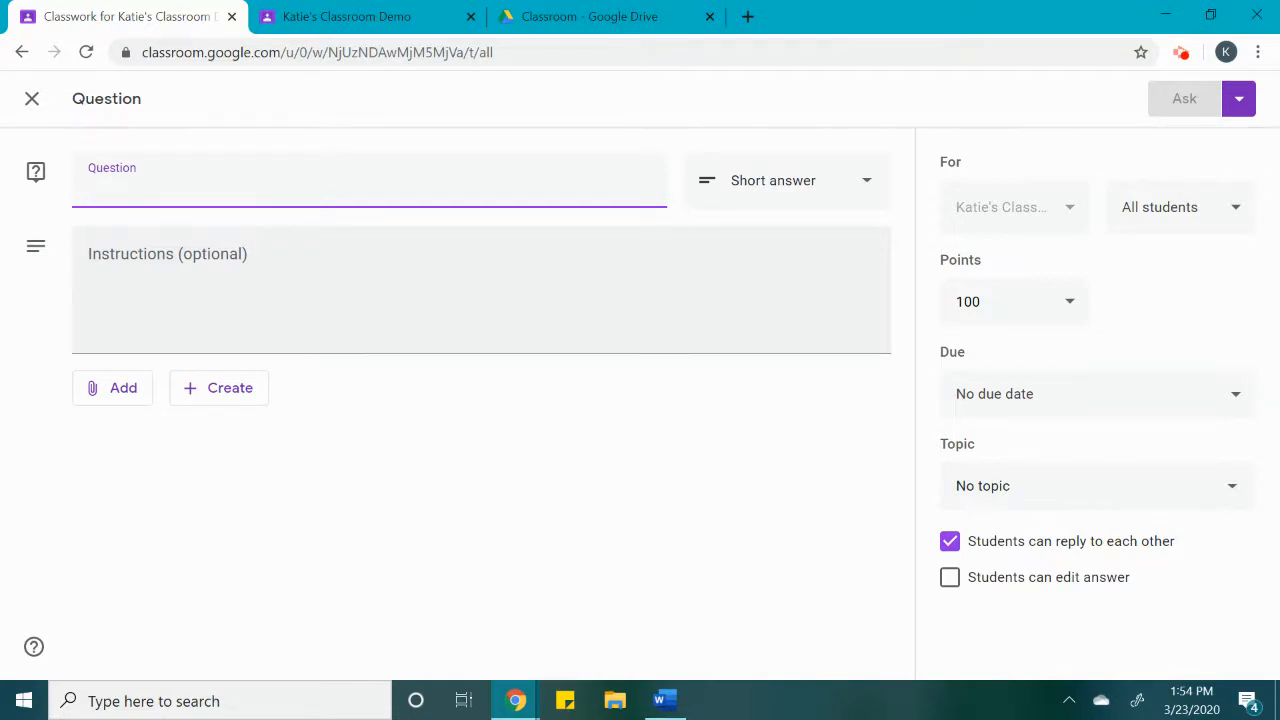
type("How do y")
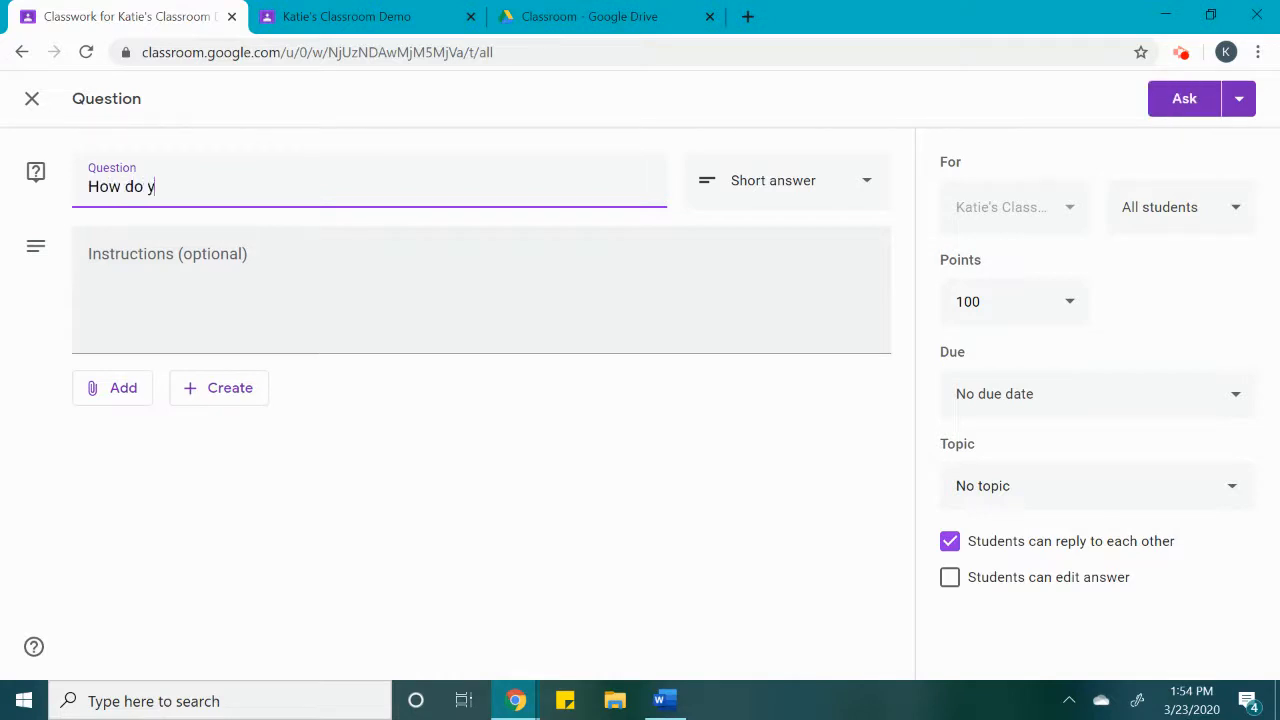
type("ou think you would use QUE")
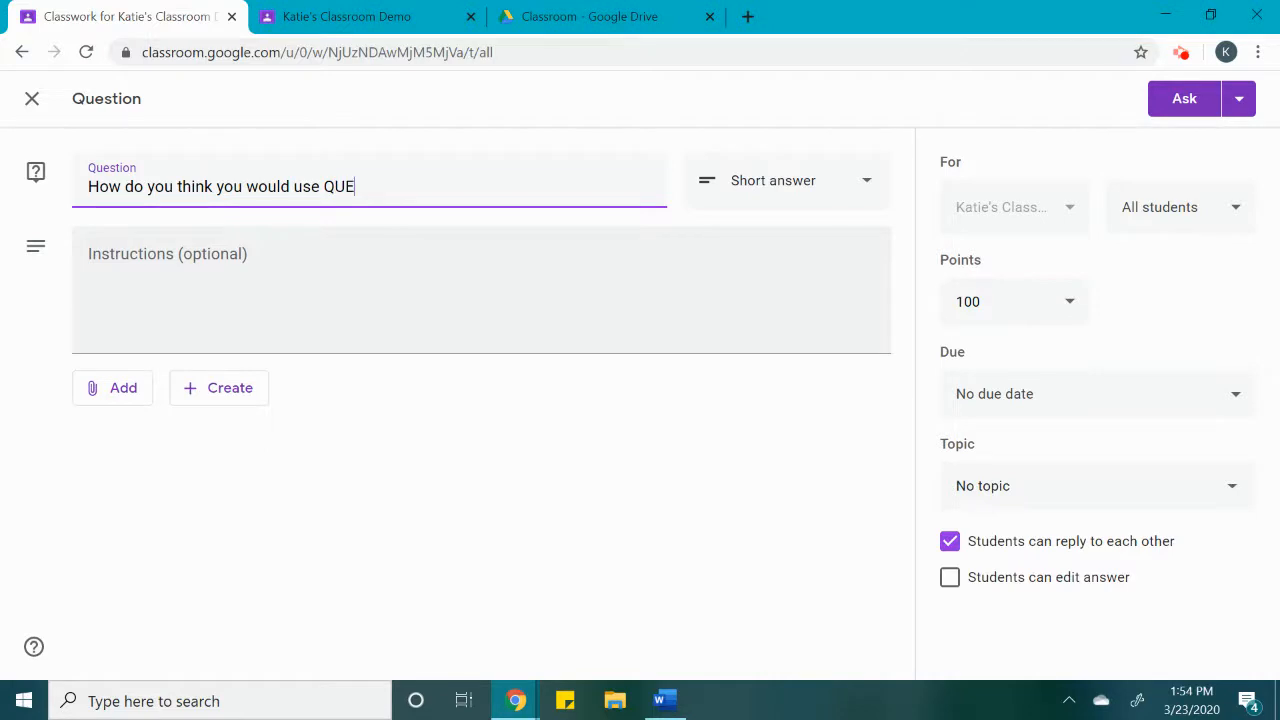
type("STIONS on your Google Classroom?")
Try the multiple choice answer type with extra options, and return the question to short answer.
left_click(744, 199)
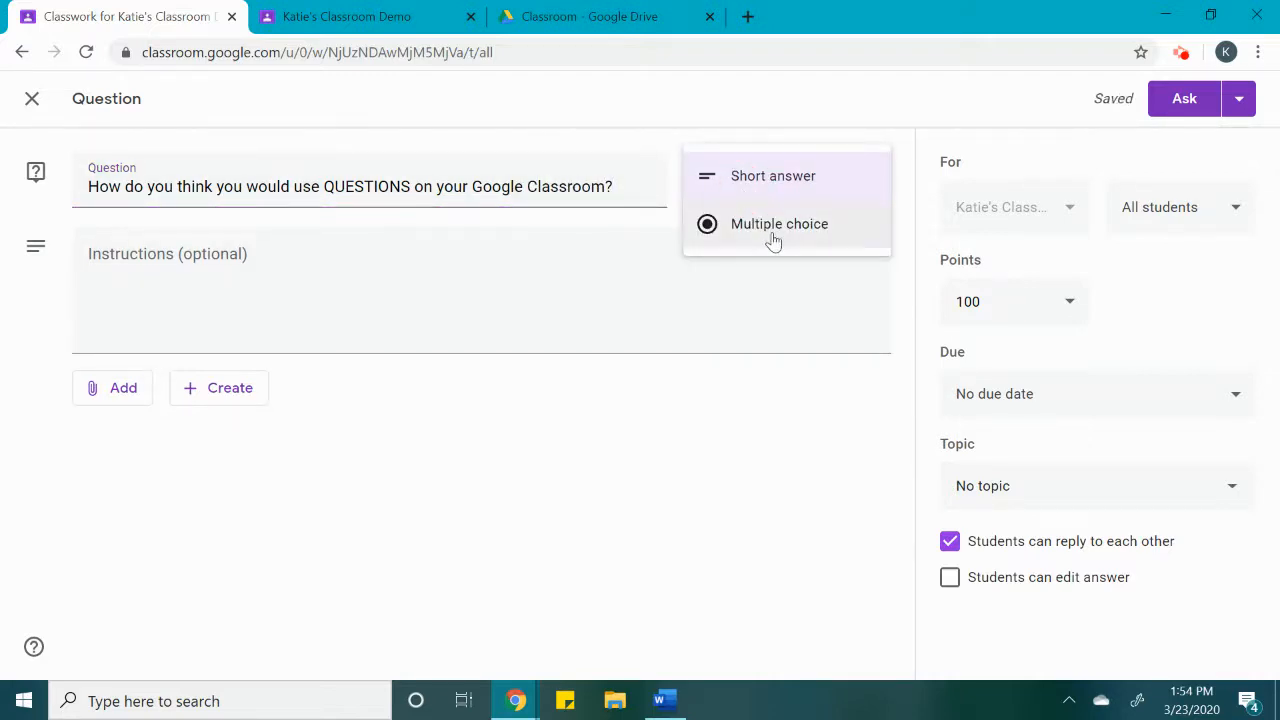
left_click(773, 240)
left_click(208, 381)
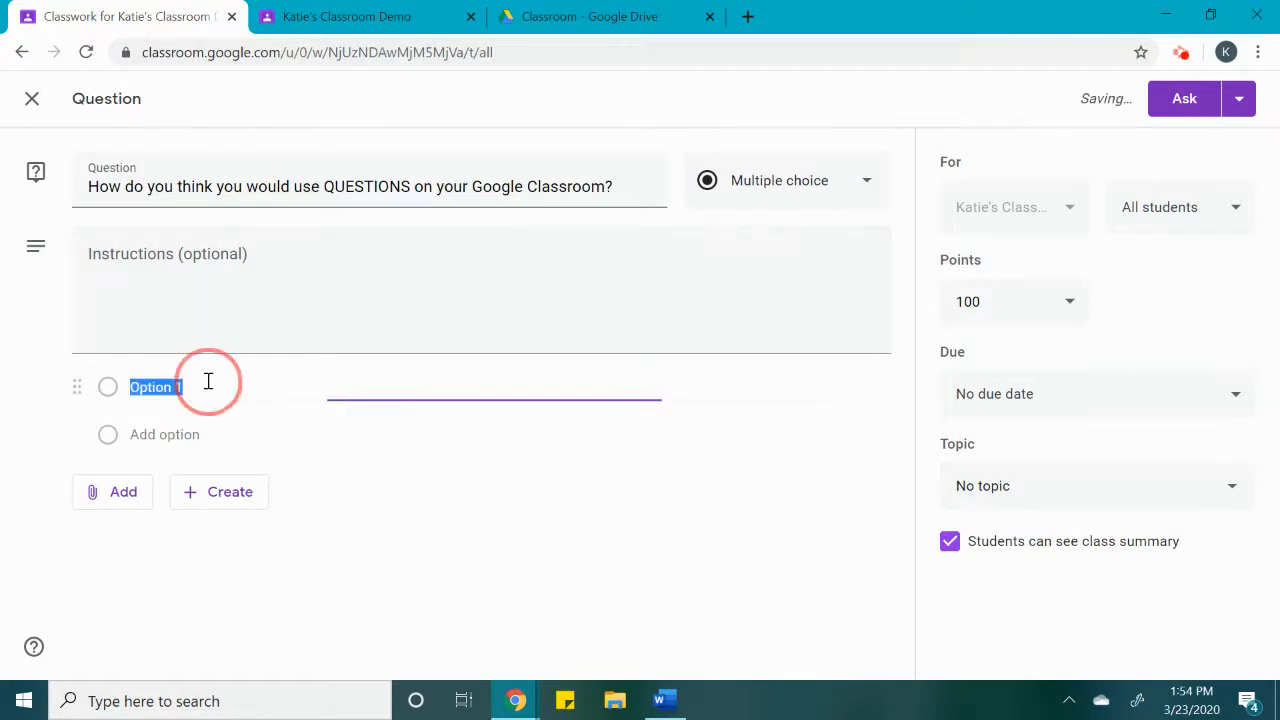
left_click(190, 436)
left_click(197, 497)
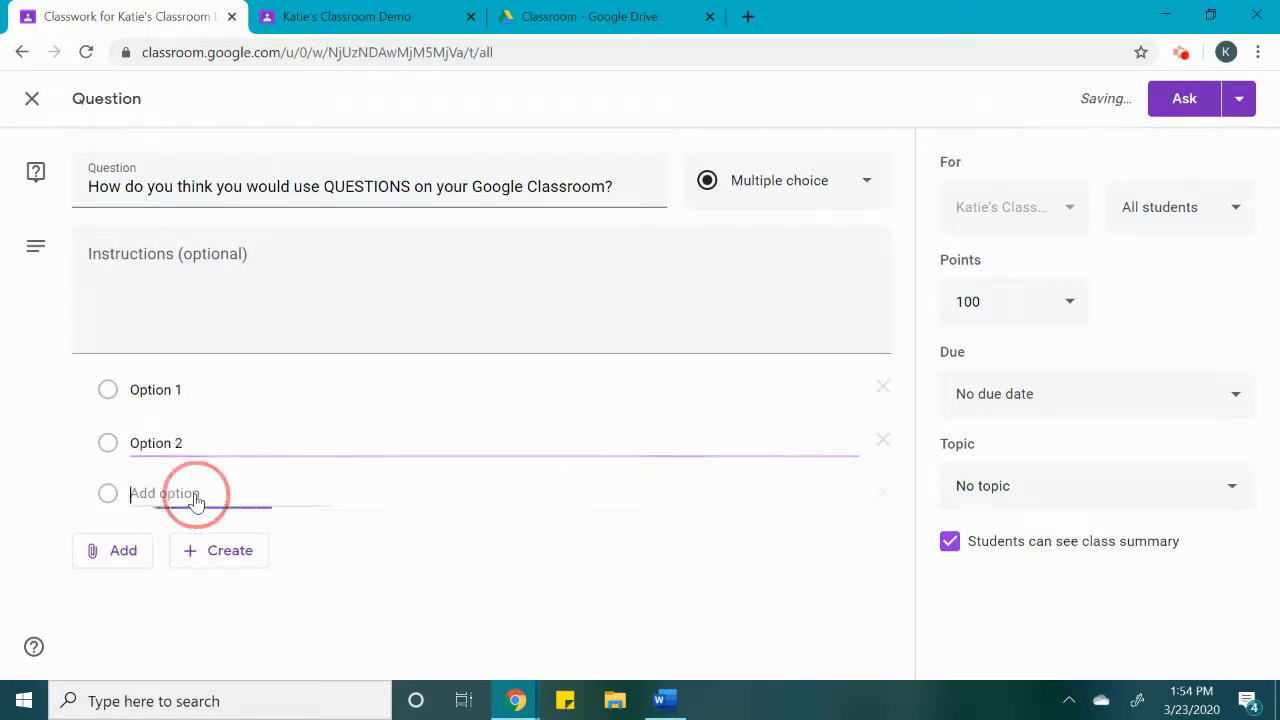
left_click(758, 182)
left_click(795, 135)
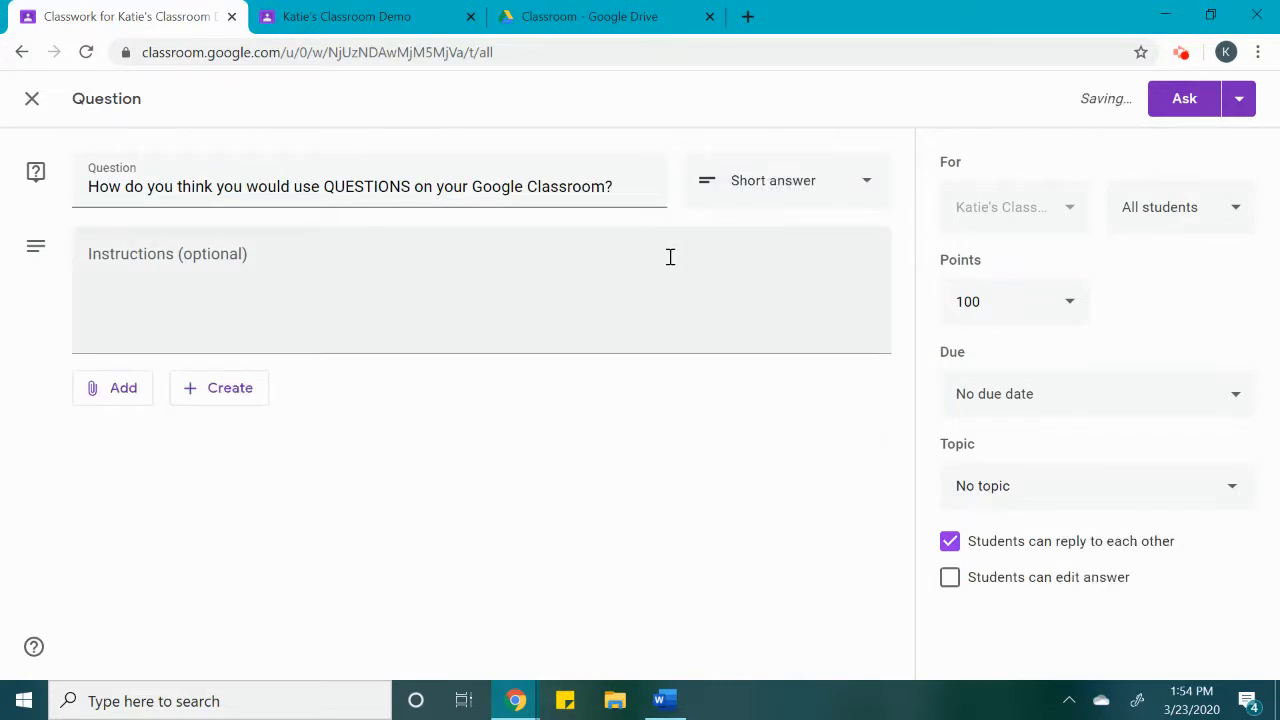
Enter the instructions "Please review the attached list before posting your response." and correct the spelling of "attached".
left_click(254, 243)
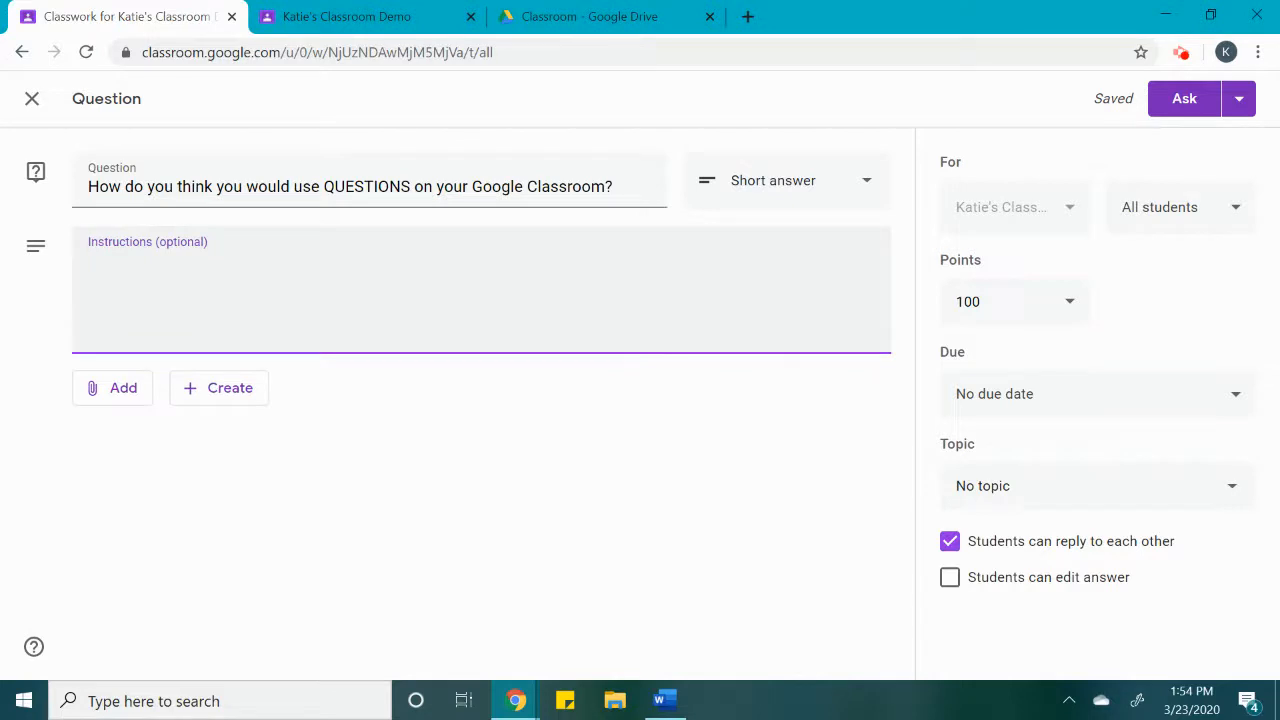
type("Please re")
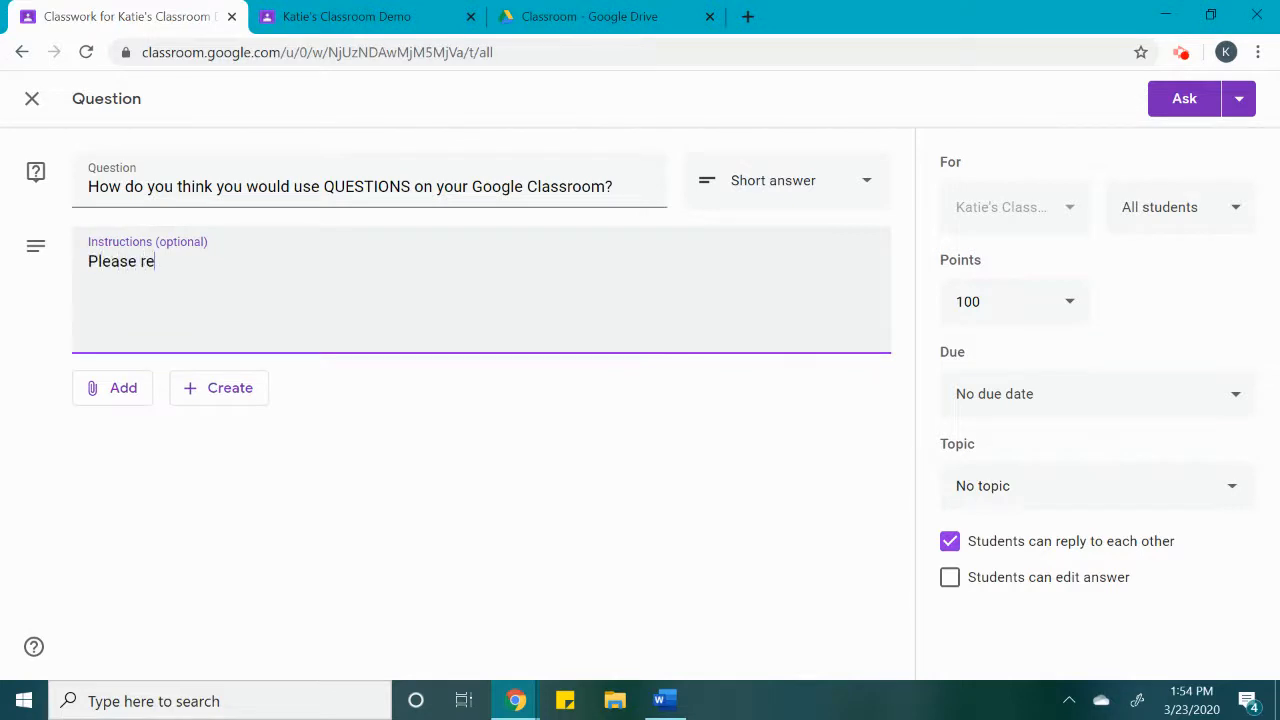
type("view the attac")
type("hes list")
key("BackSpace")
key("BackSpace")
key("BackSpace")
key("BackSpace")
key("BackSpace")
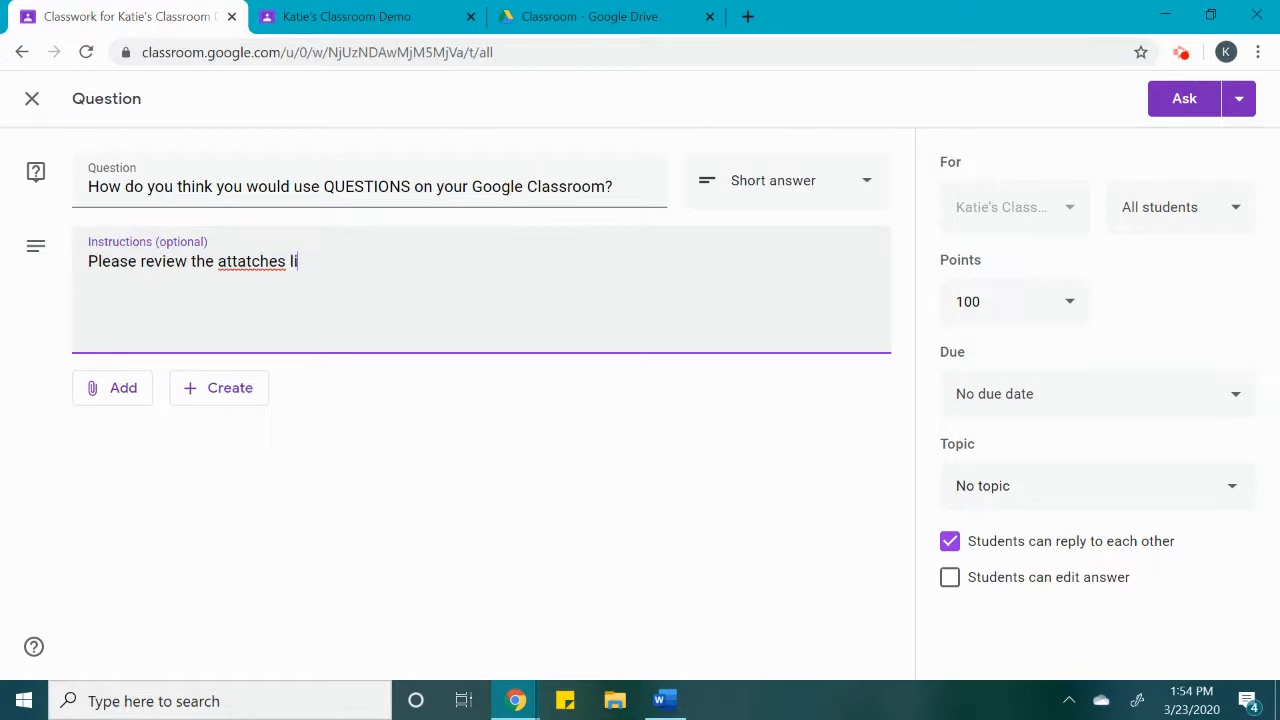
key("BackSpace")
type("d list before pos")
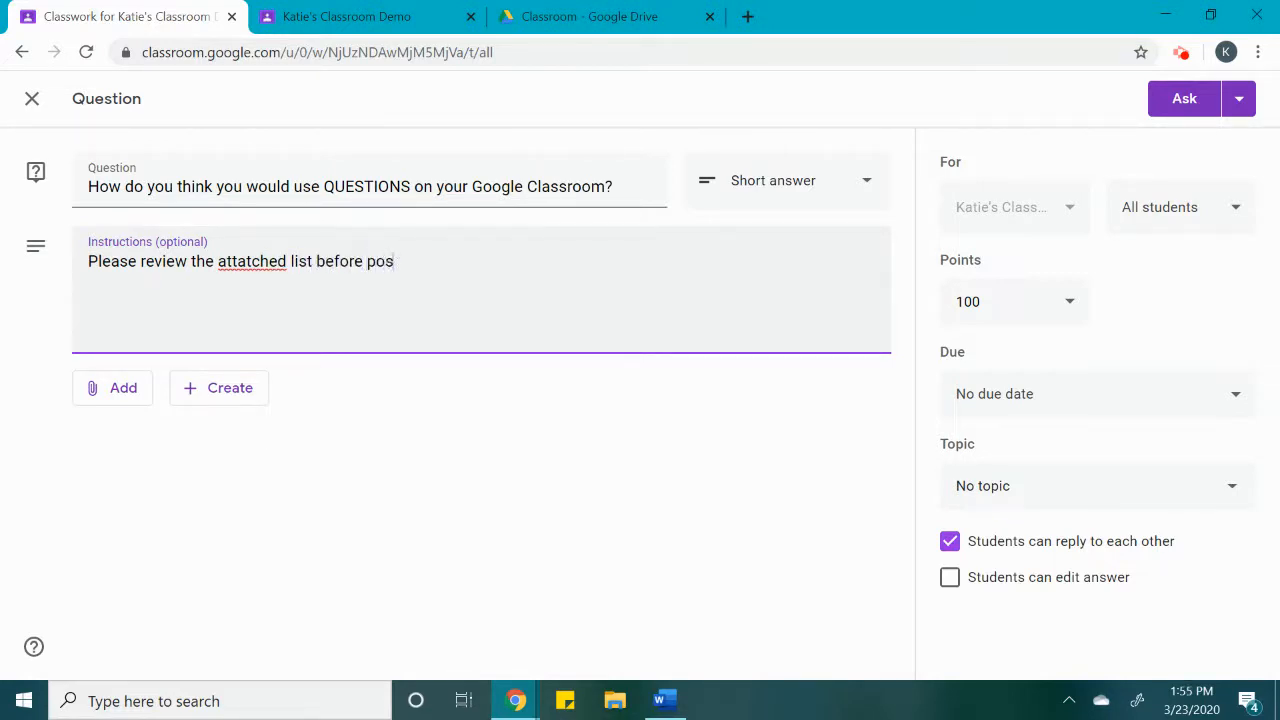
type("ting your response.")
right_click(226, 268)
left_click(247, 283)
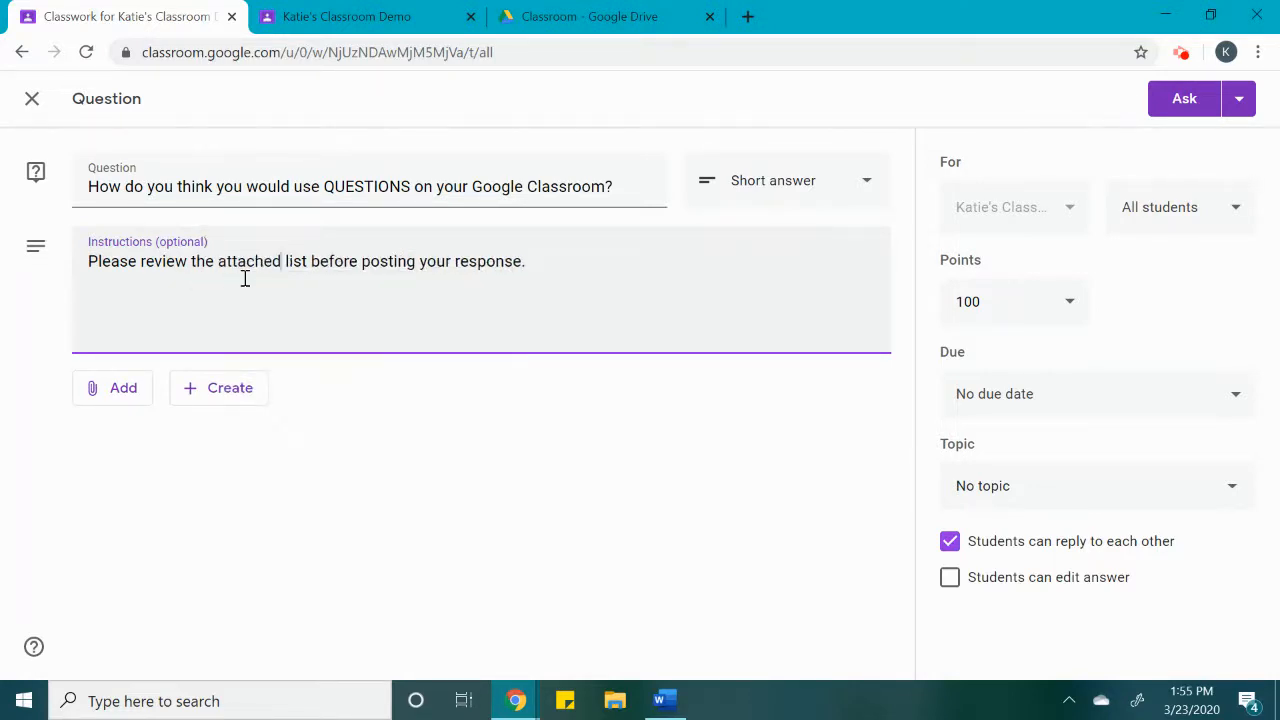
Attach the file "some ways to use questions.pdf" from Google Drive to the question.
left_click(126, 391)
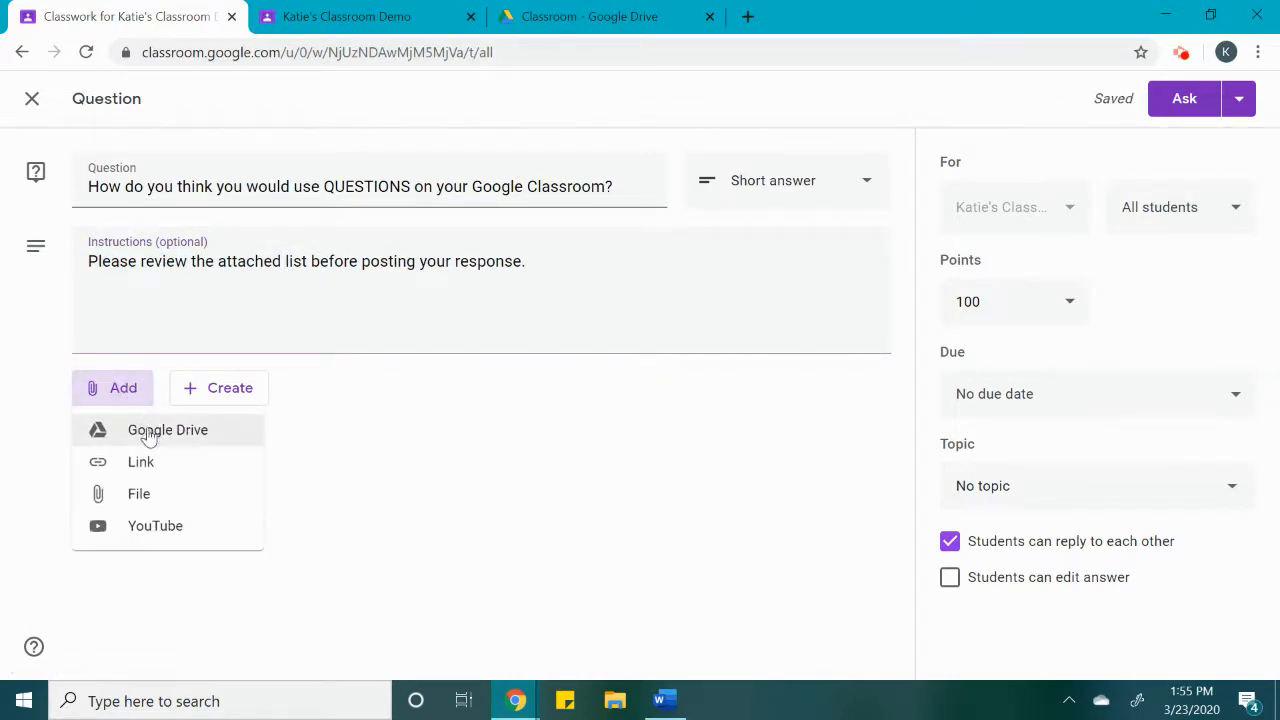
left_click(149, 433)
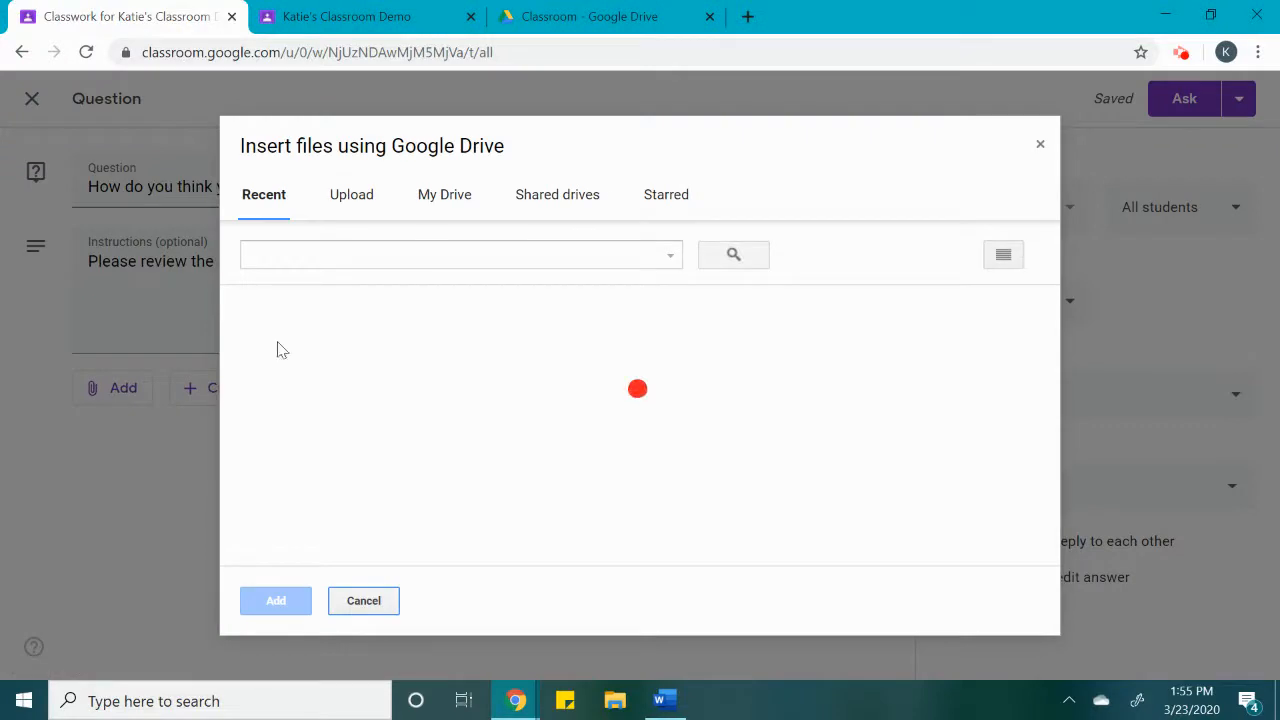
double_click(268, 447)
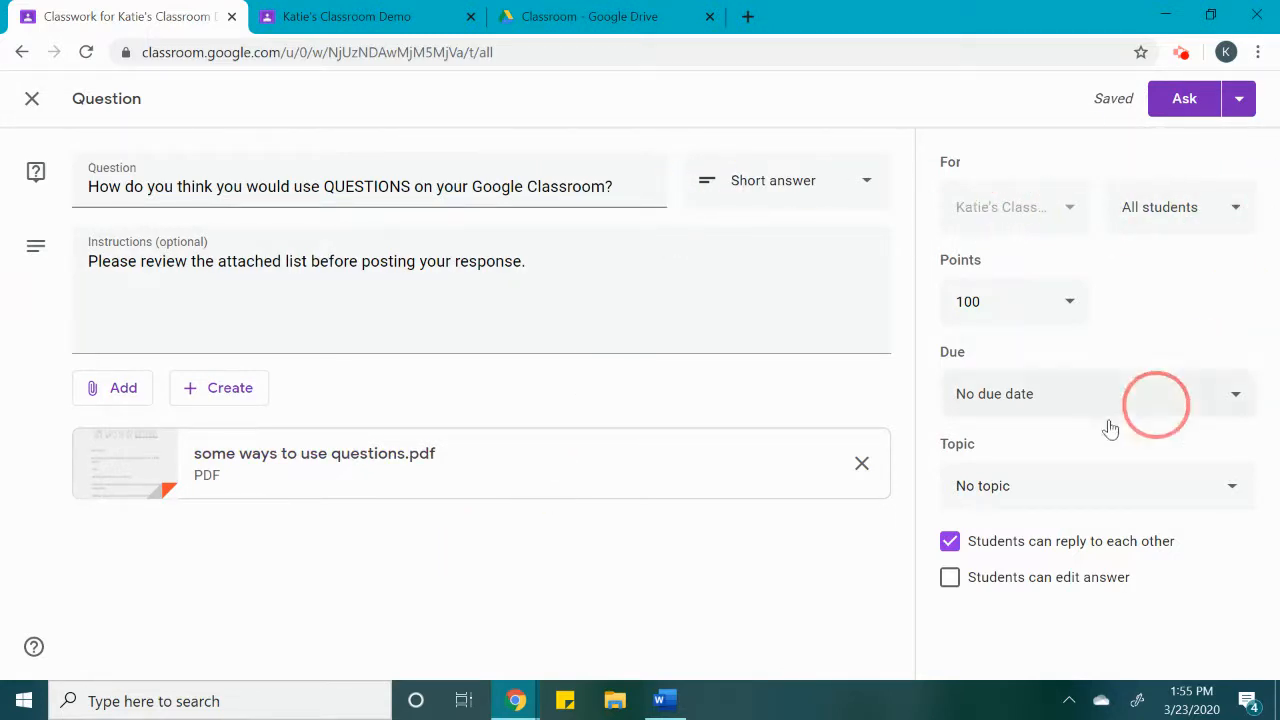
Review which students the question is assigned to, and set its points to Ungraded.
left_click(1246, 214)
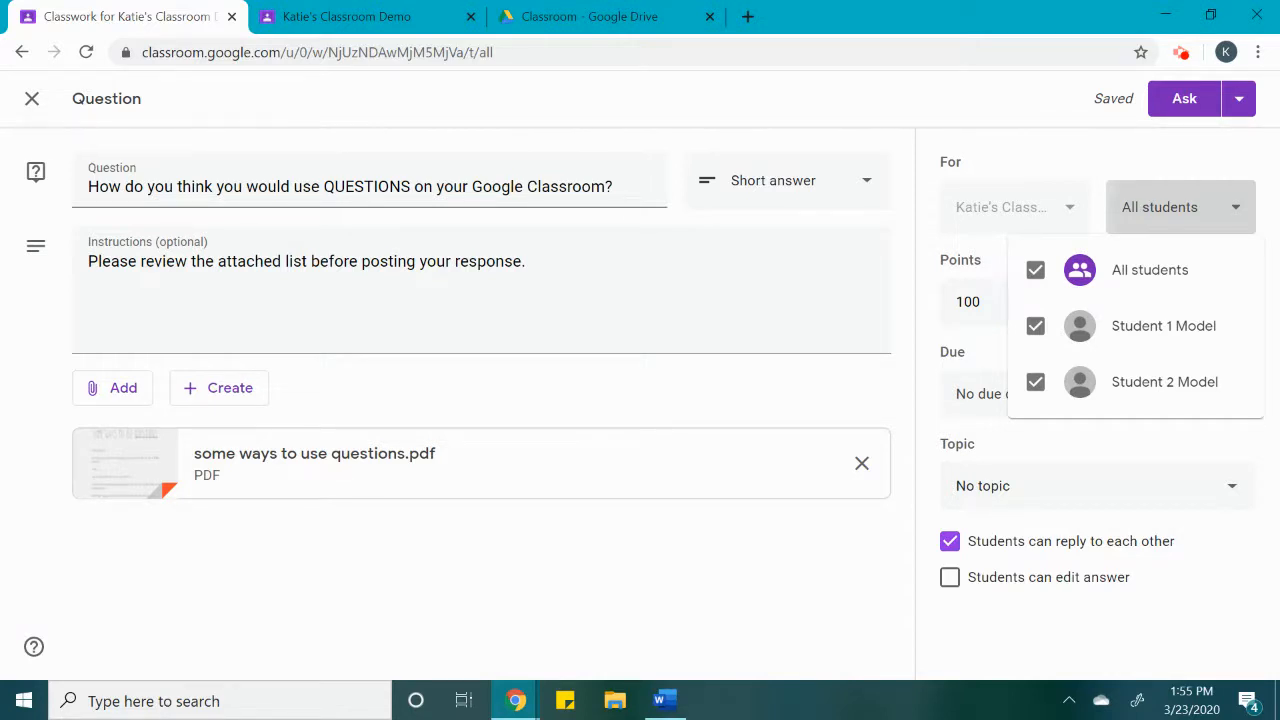
left_click(1207, 217)
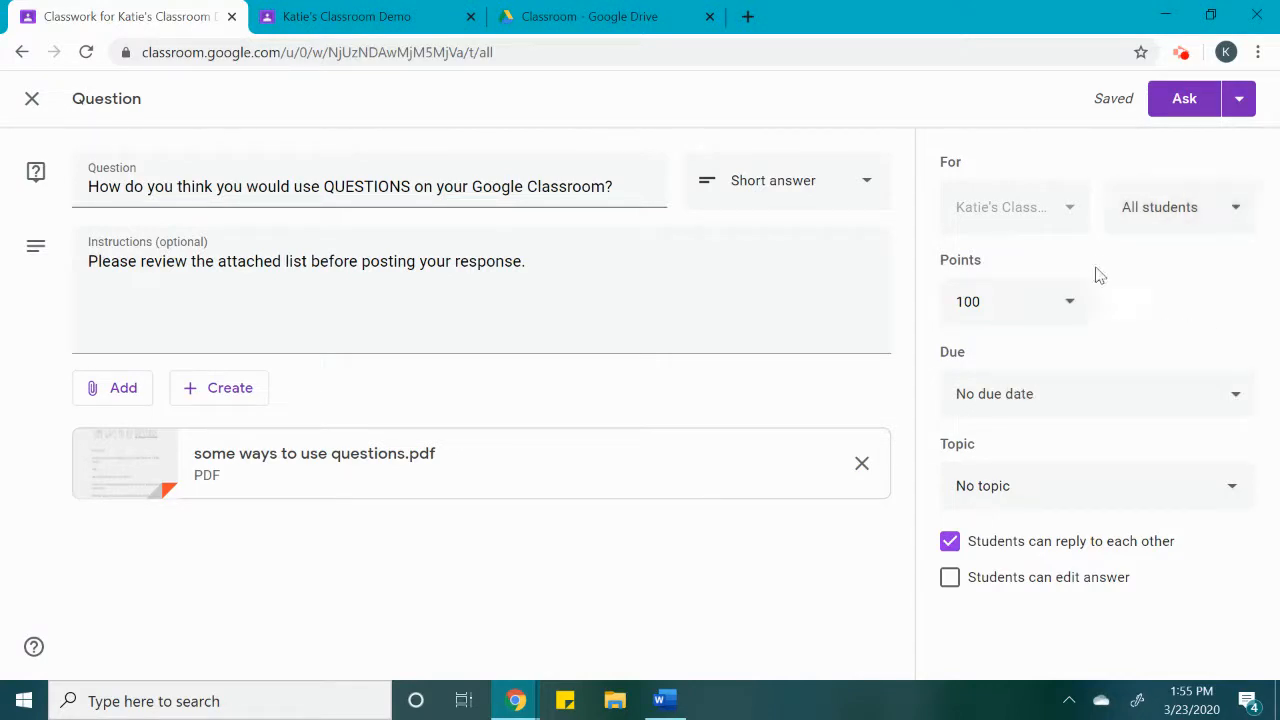
left_click(1070, 302)
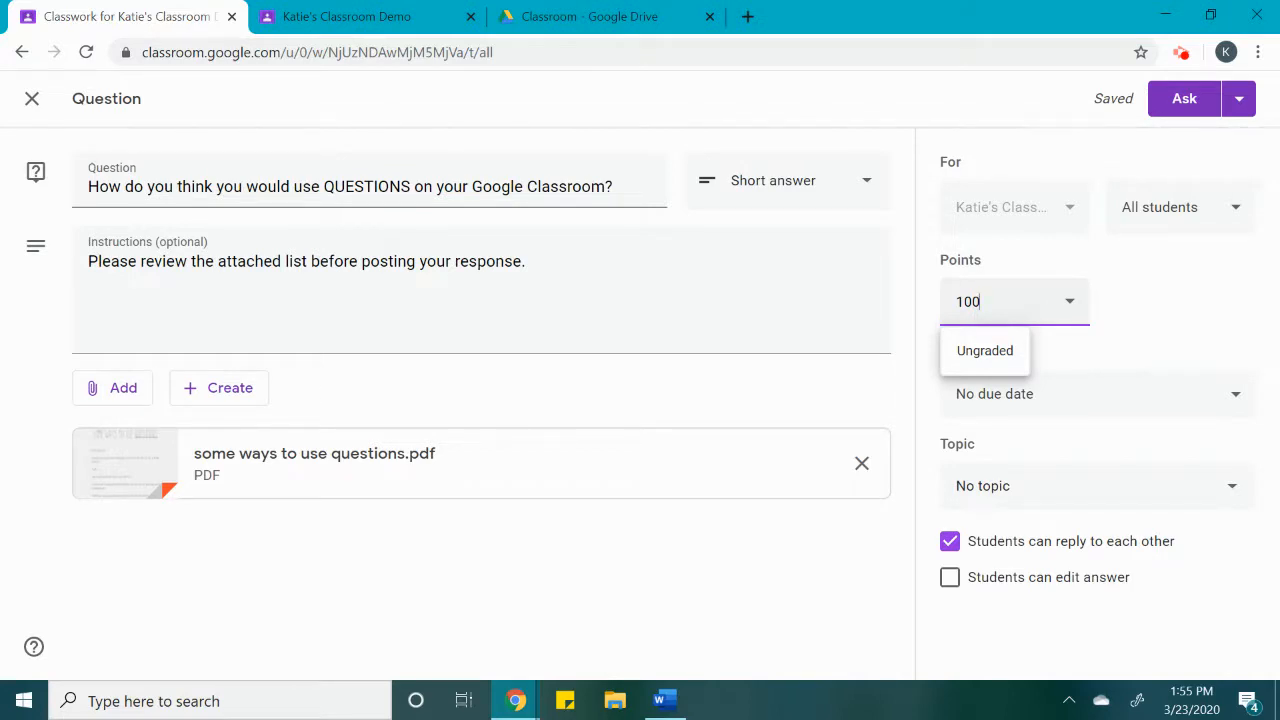
left_click(1003, 352)
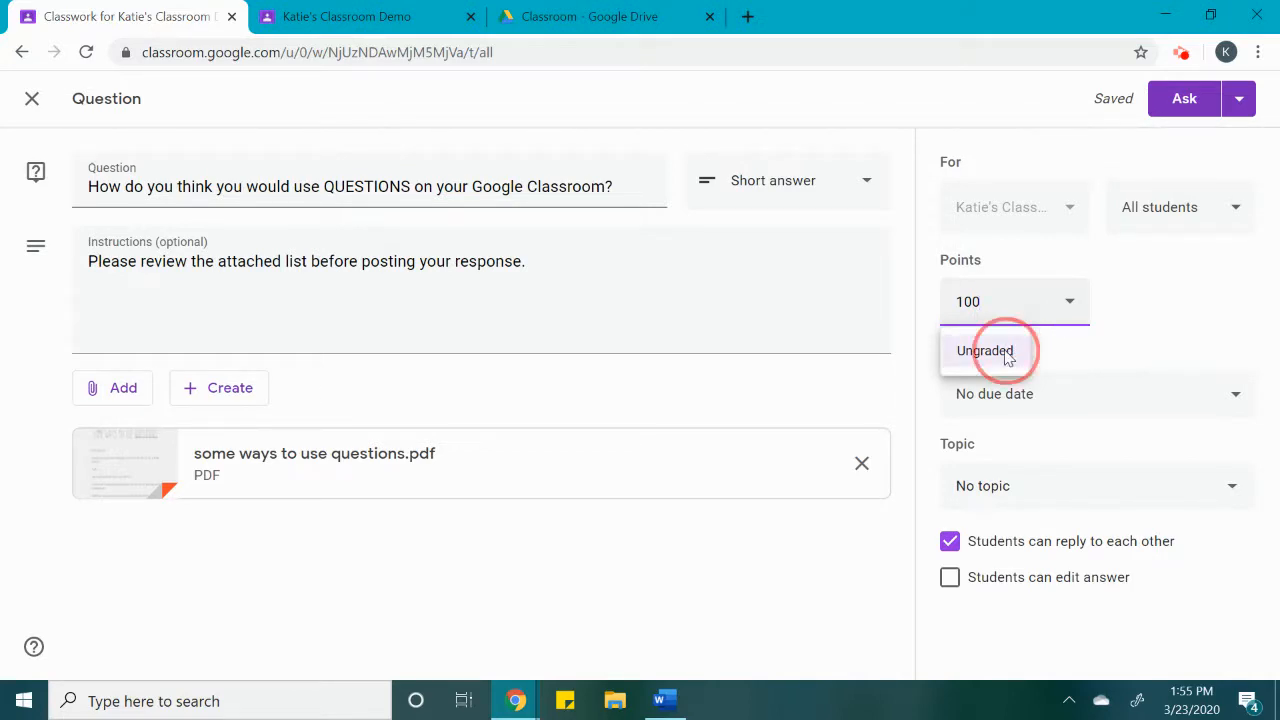
Try a due date of Mar 24, 2020 for the question, and clear it again.
left_click(1052, 417)
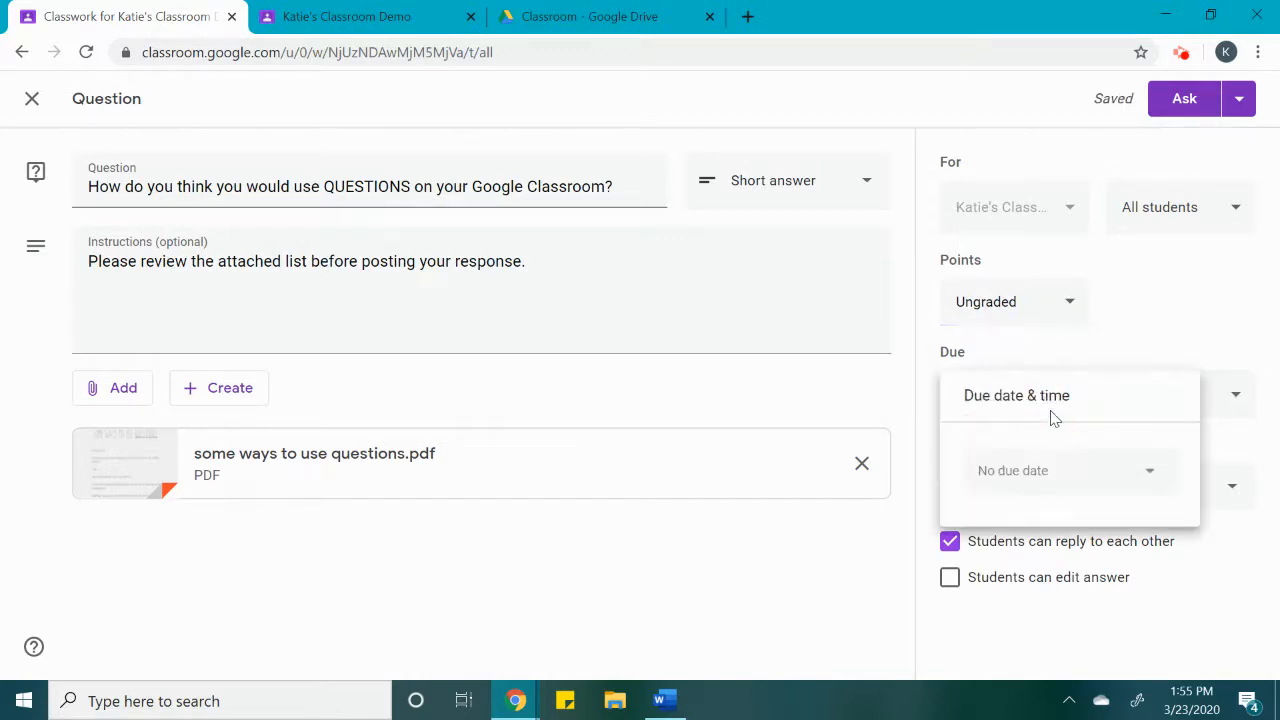
left_click(1063, 477)
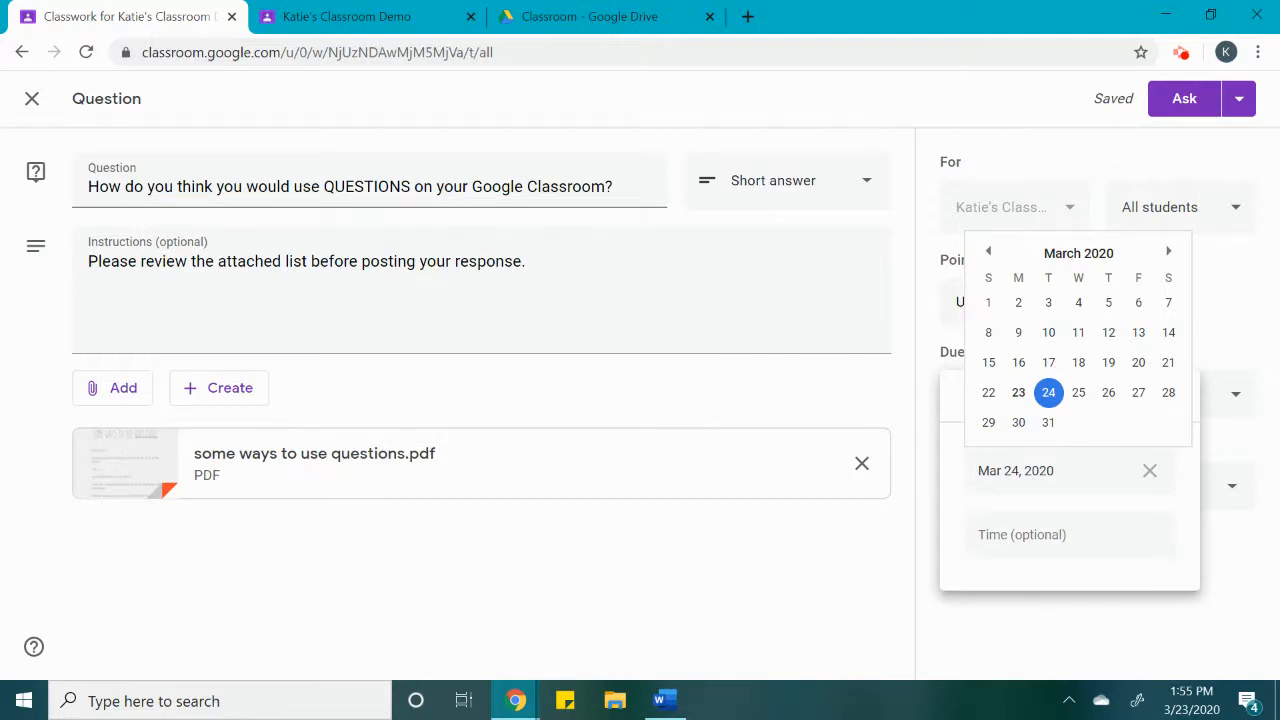
left_click(1220, 259)
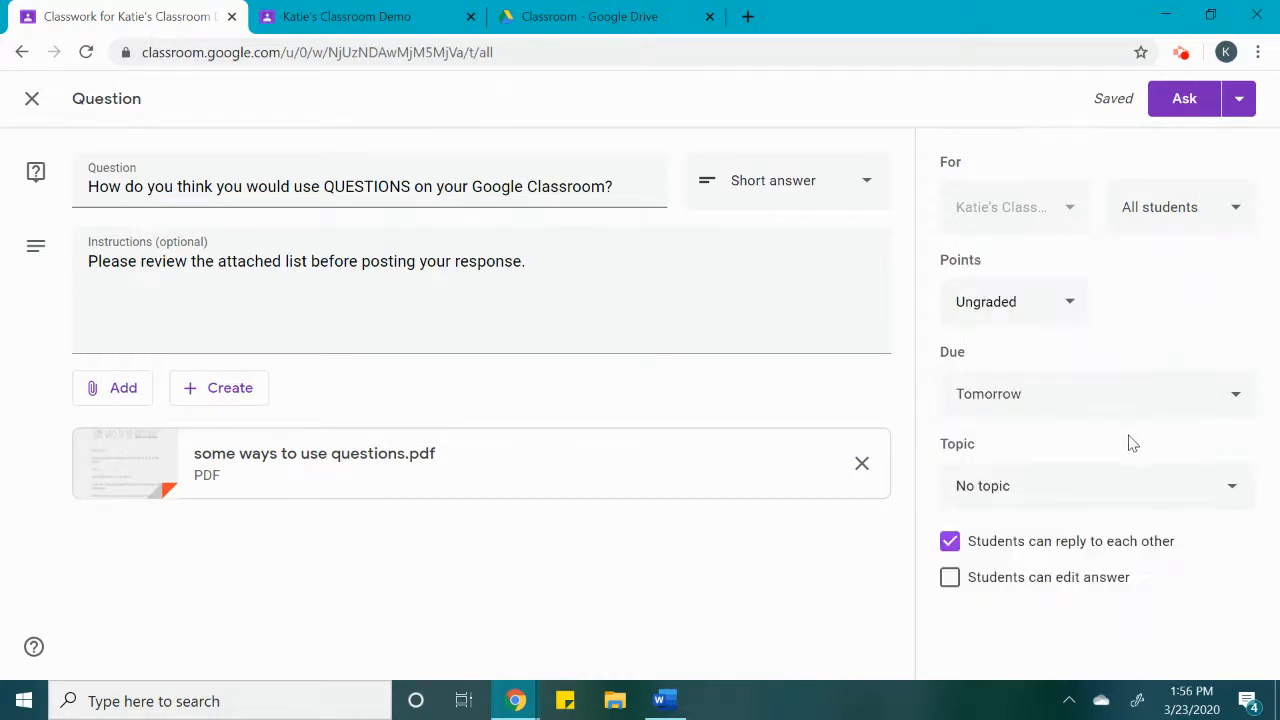
left_click(1086, 392)
left_click(1160, 483)
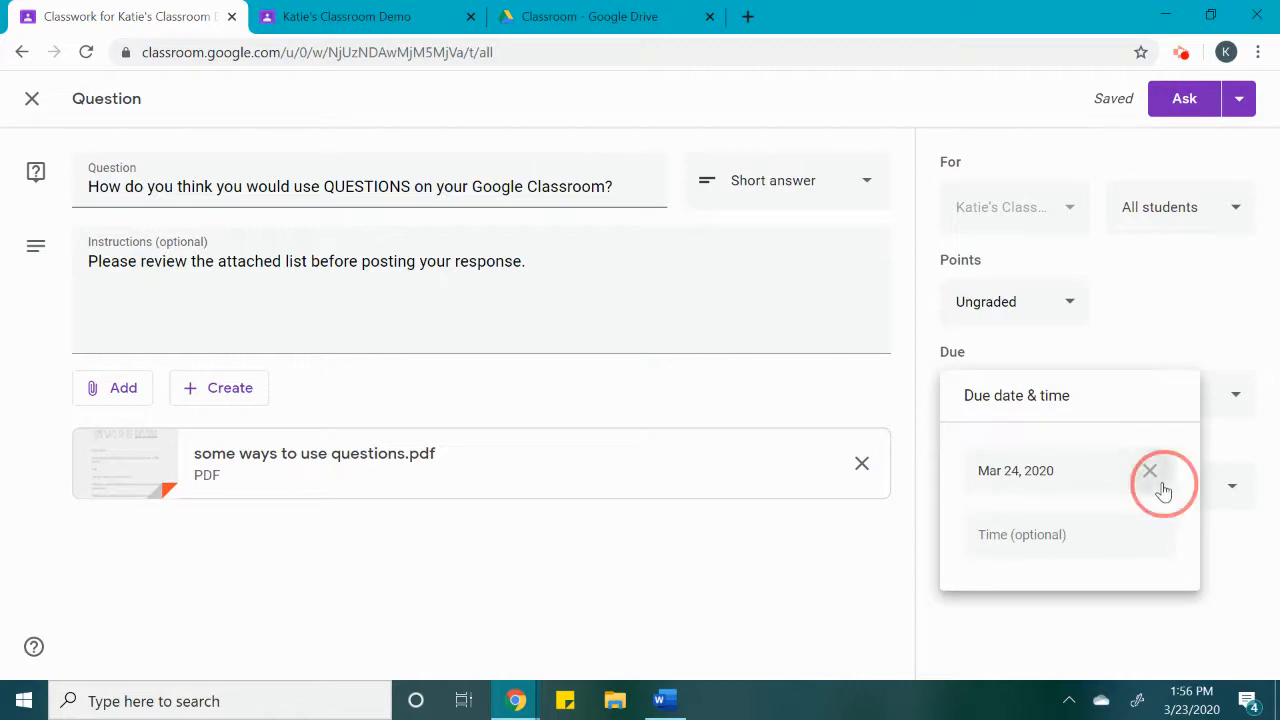
left_click(1194, 372)
Look at the topic choices, and switch the option for students replying to each other off and back on.
left_click(1056, 483)
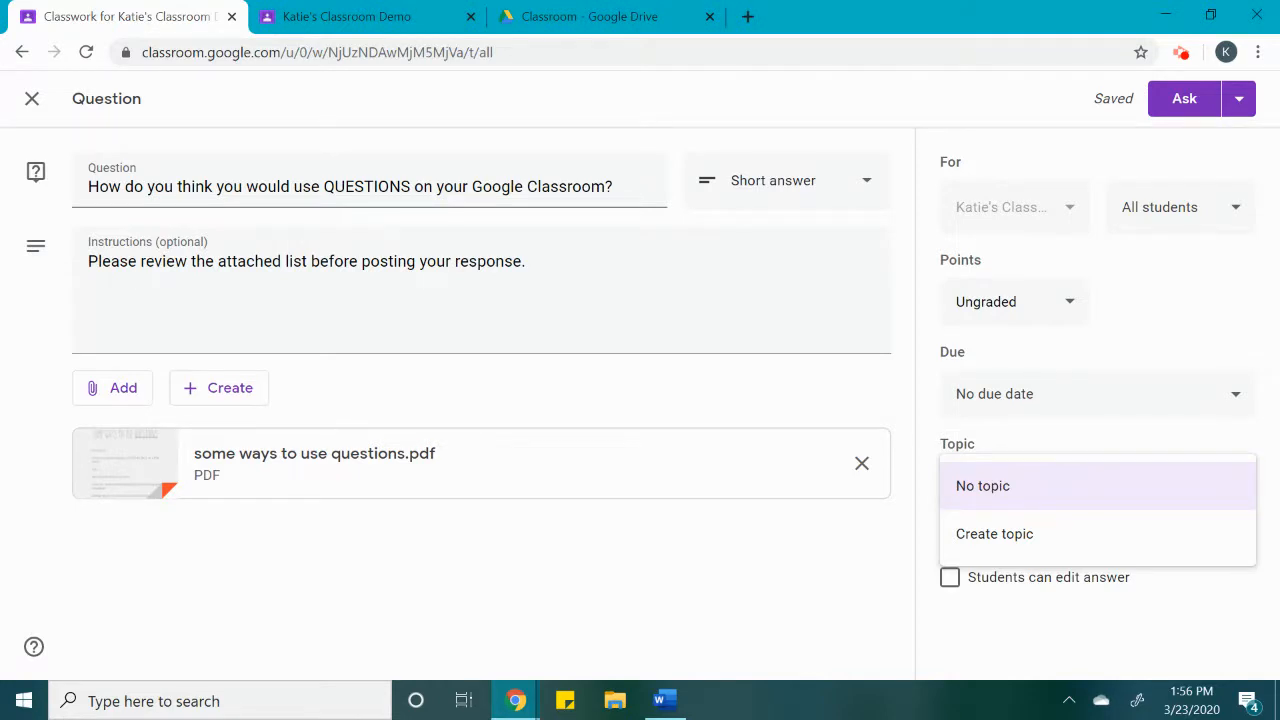
left_click(1121, 309)
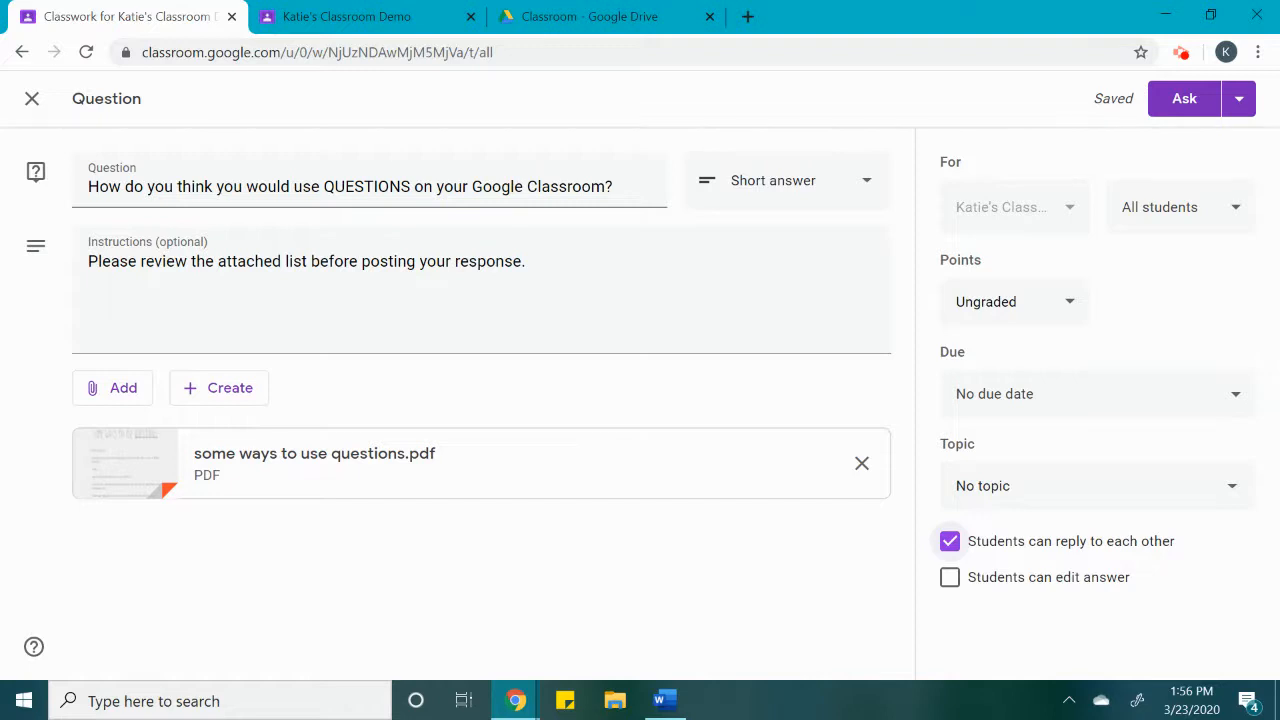
right_click(969, 541)
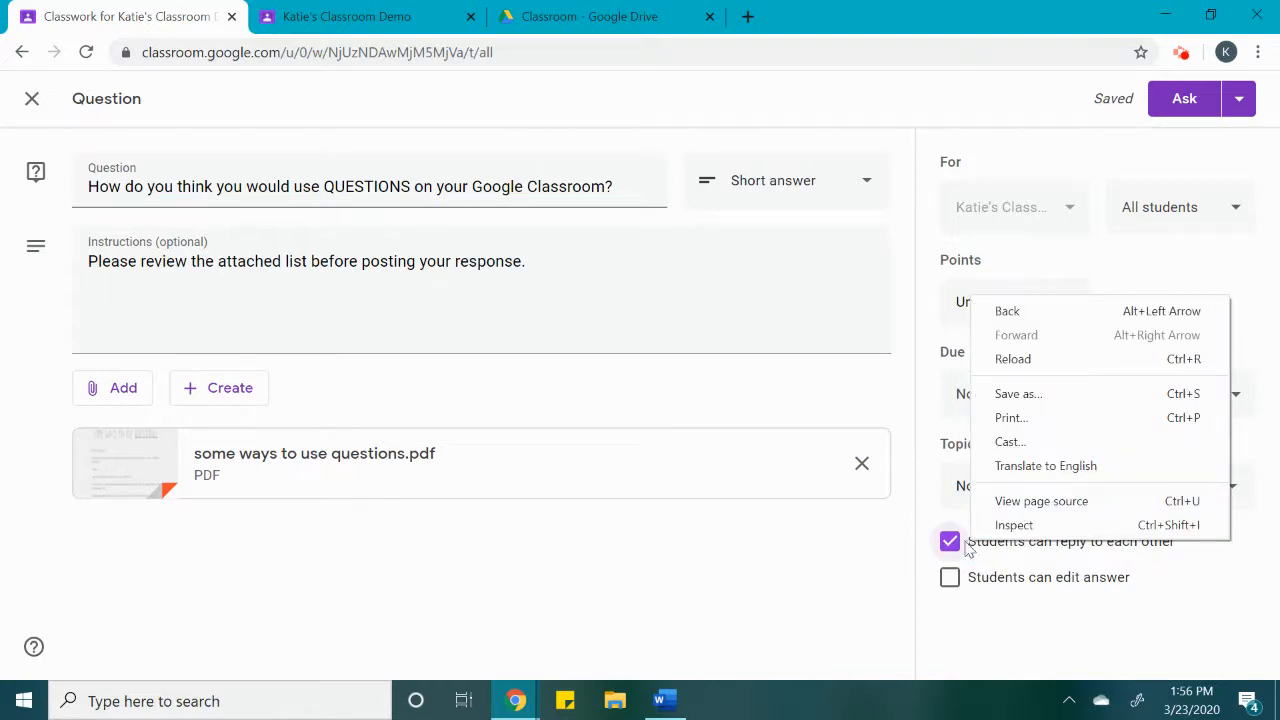
left_click(950, 544)
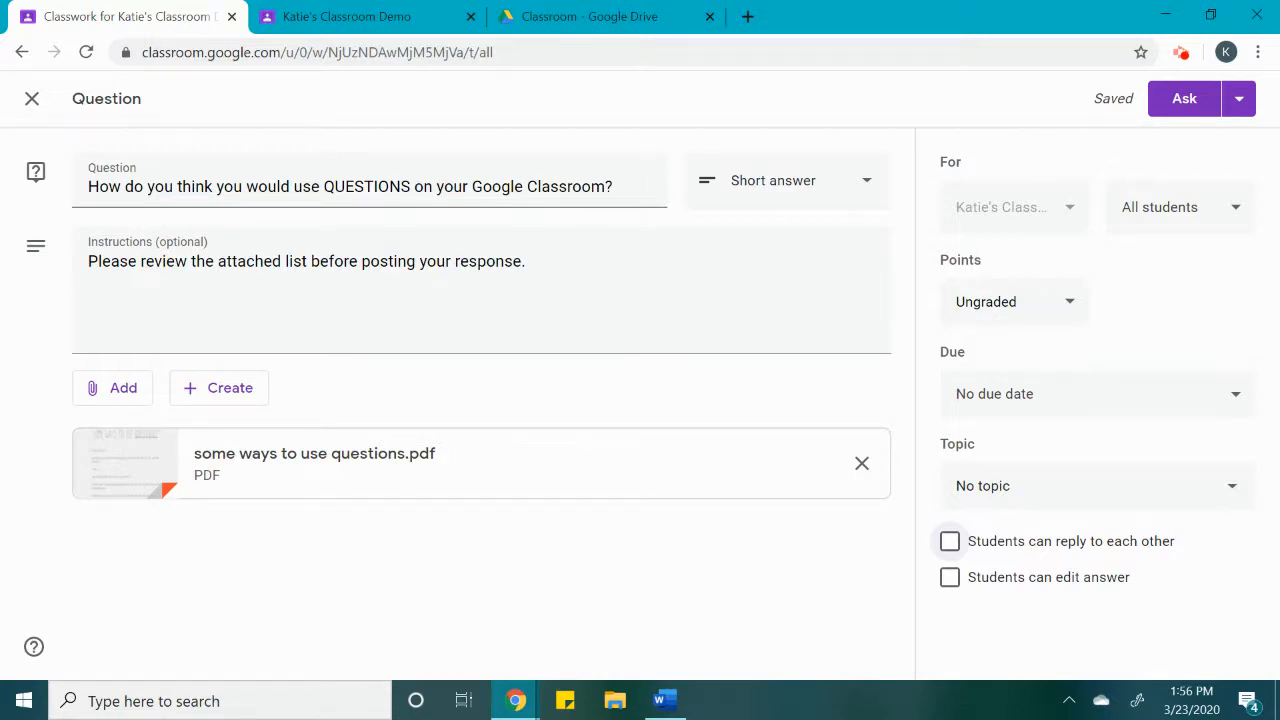
left_click(949, 541)
Post the question to the class immediately and dismiss the tip about adding a topic.
left_click(1238, 98)
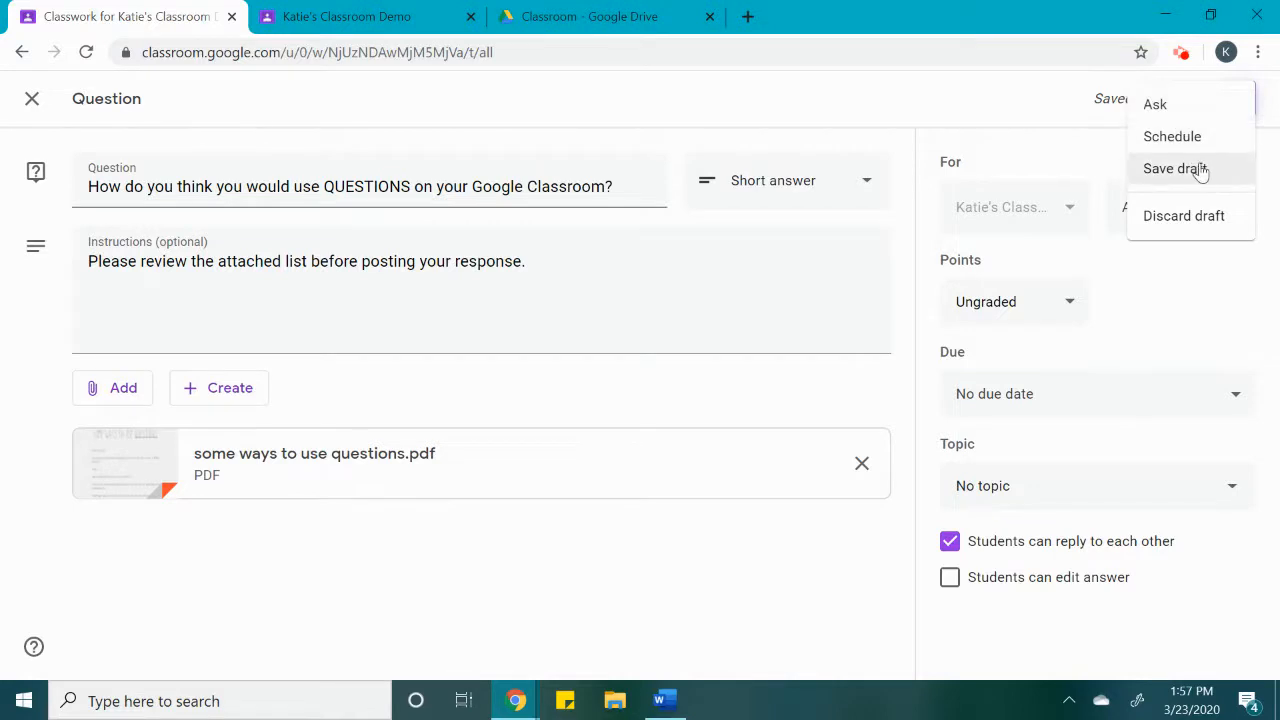
left_click(1160, 106)
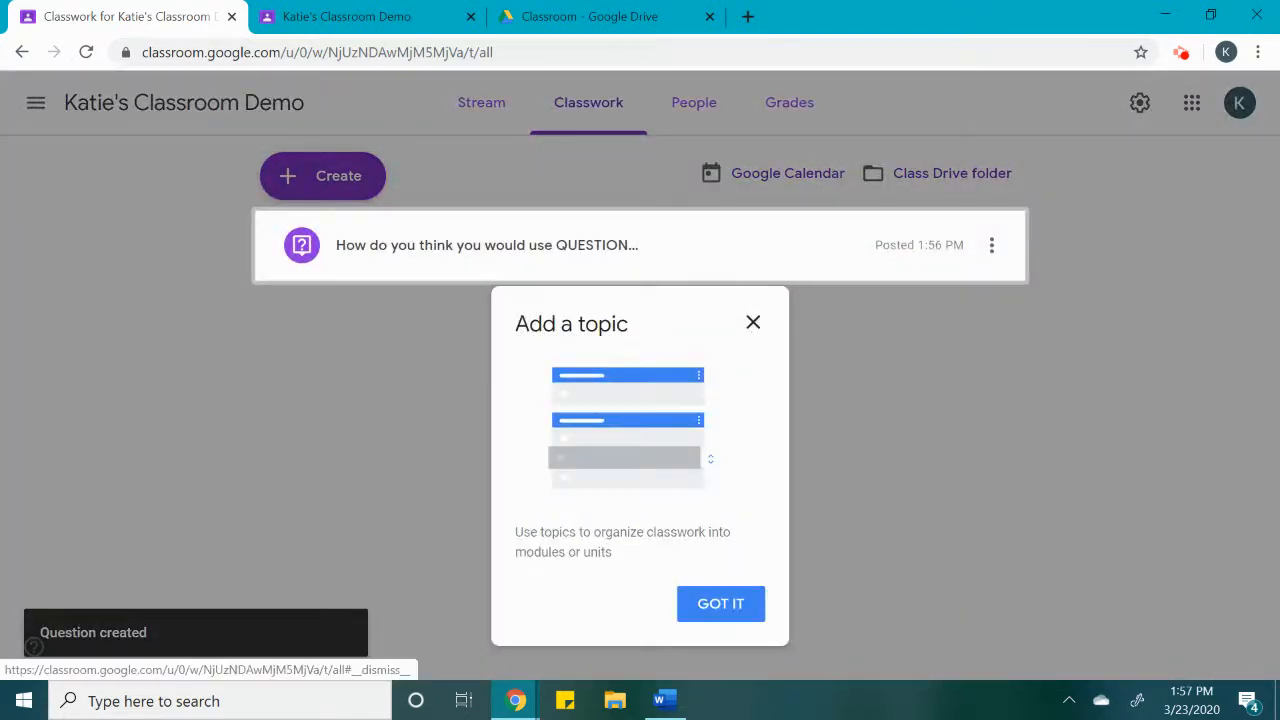
left_click(753, 322)
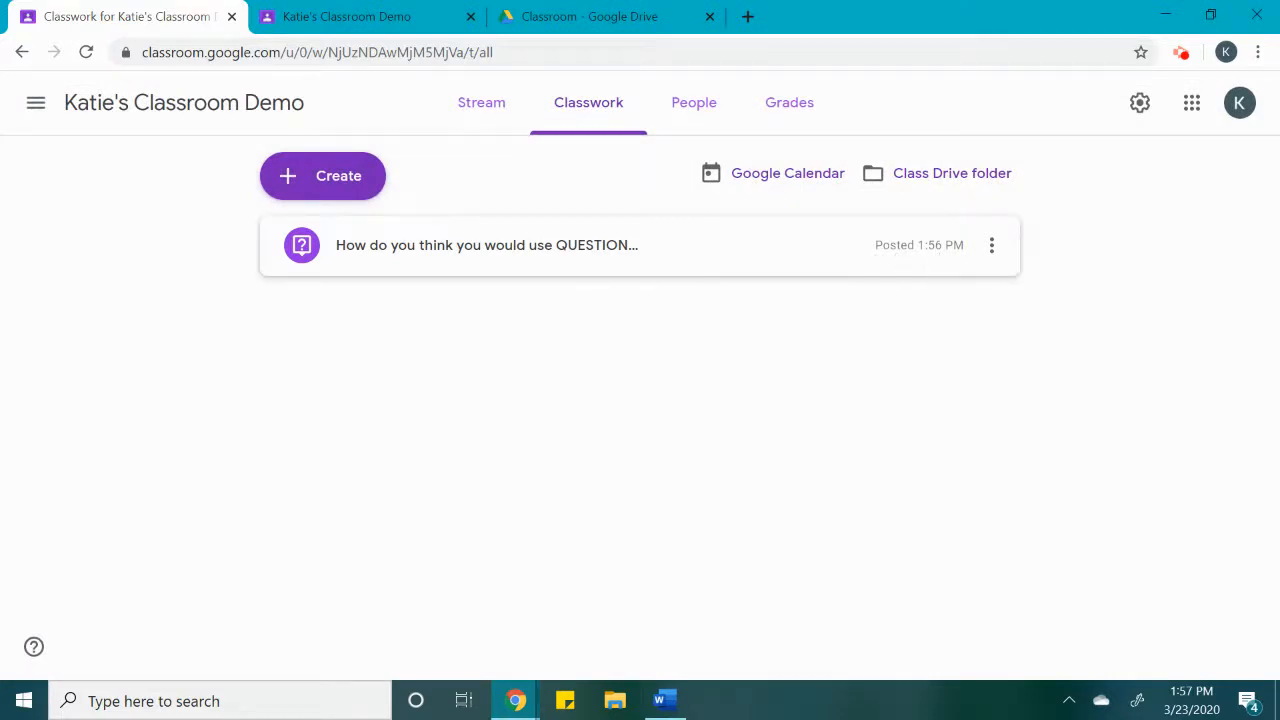
Review the posted question's available actions, expanded details, student answers and full question page.
left_click(995, 254)
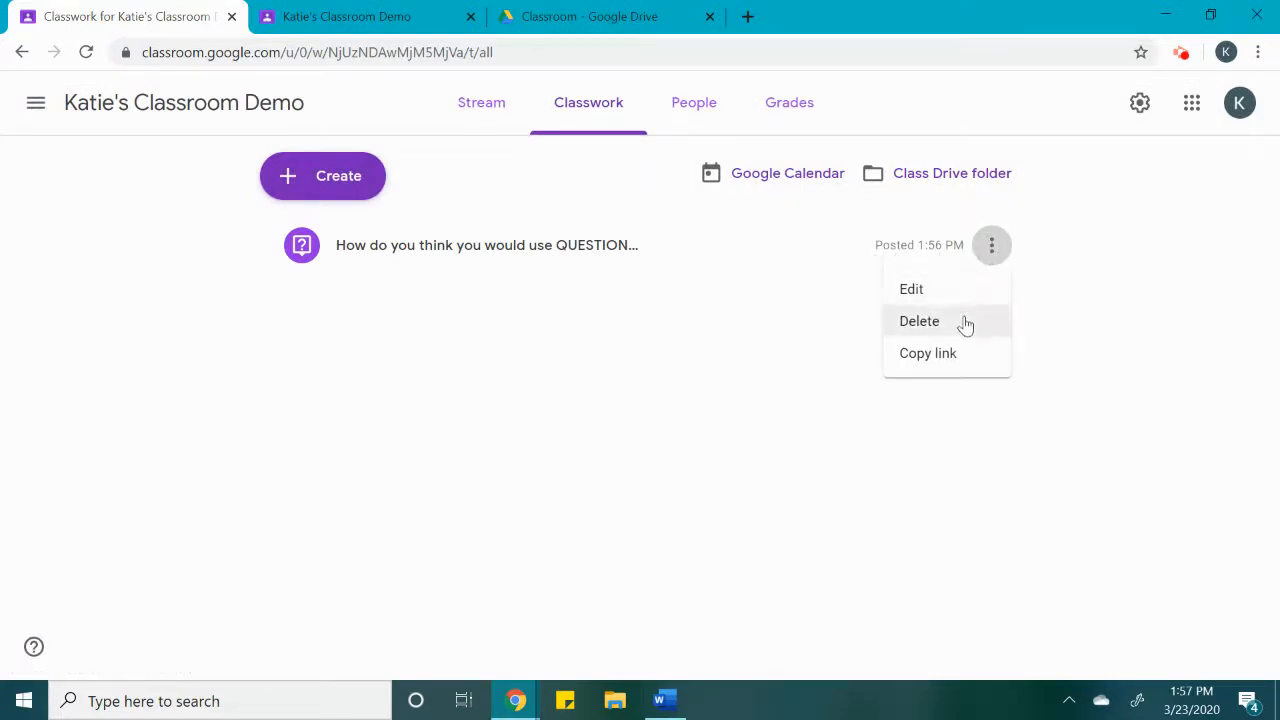
left_click(469, 266)
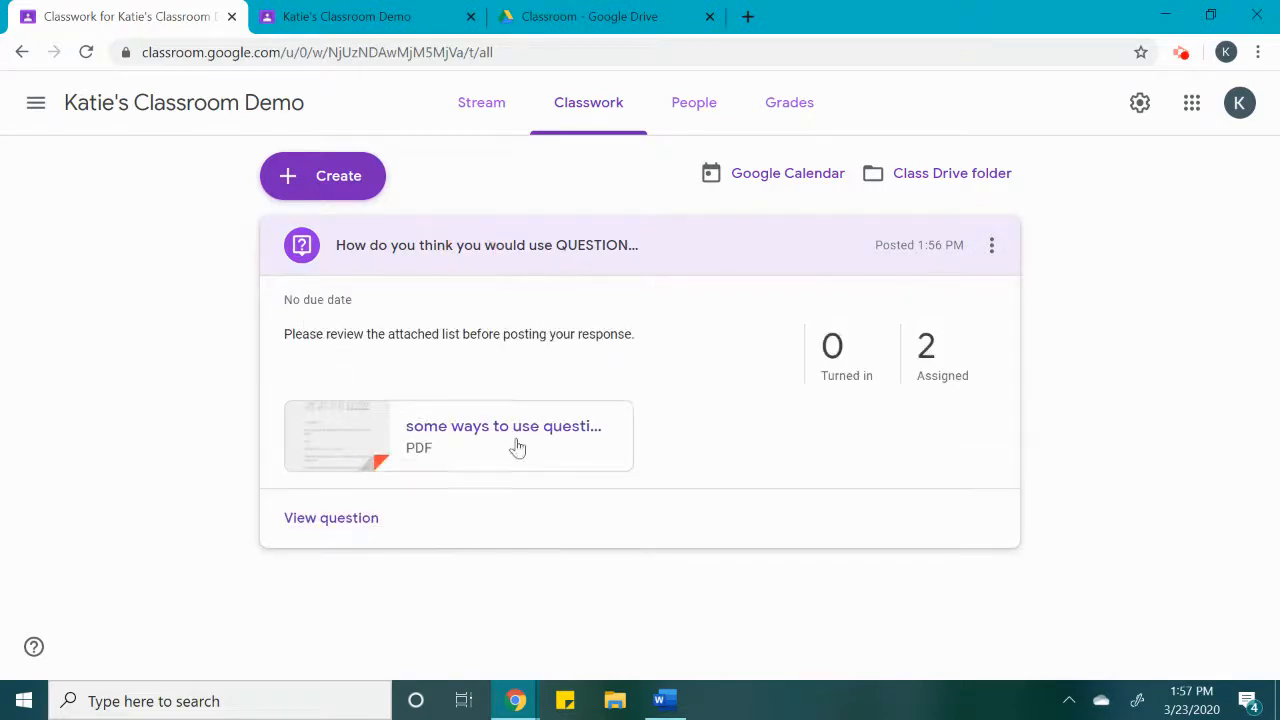
left_click(360, 517)
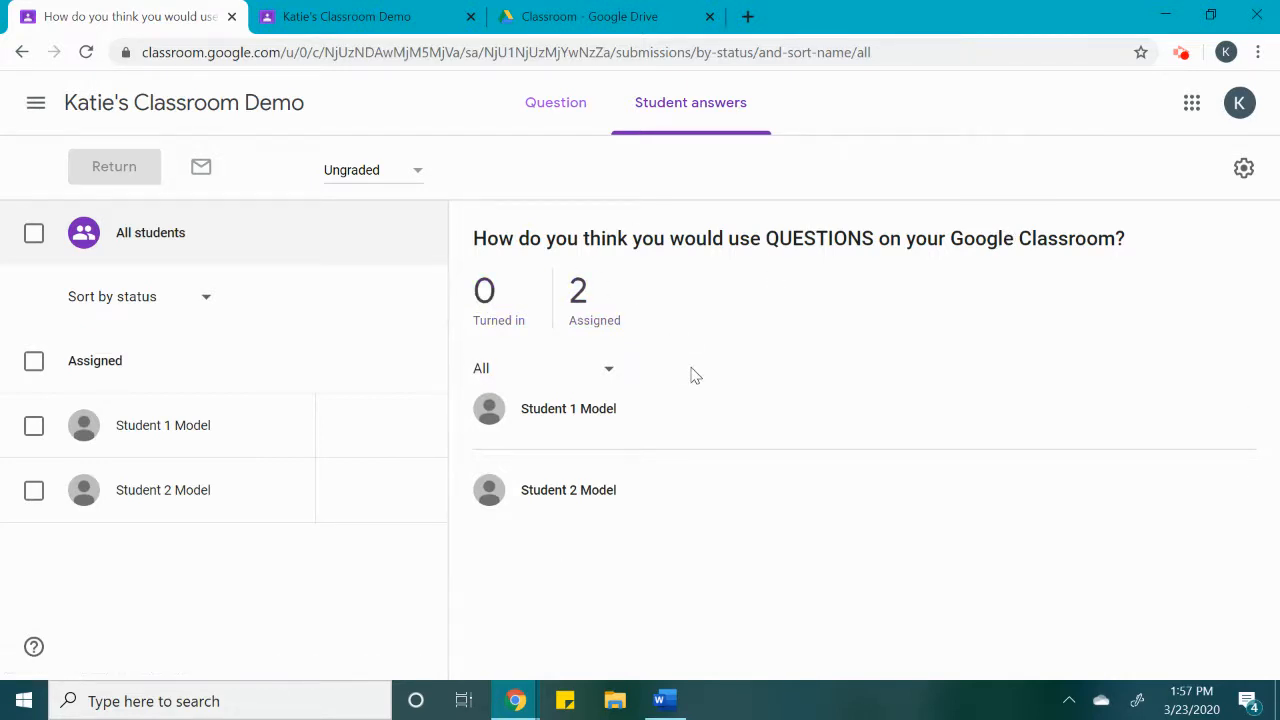
left_click(543, 112)
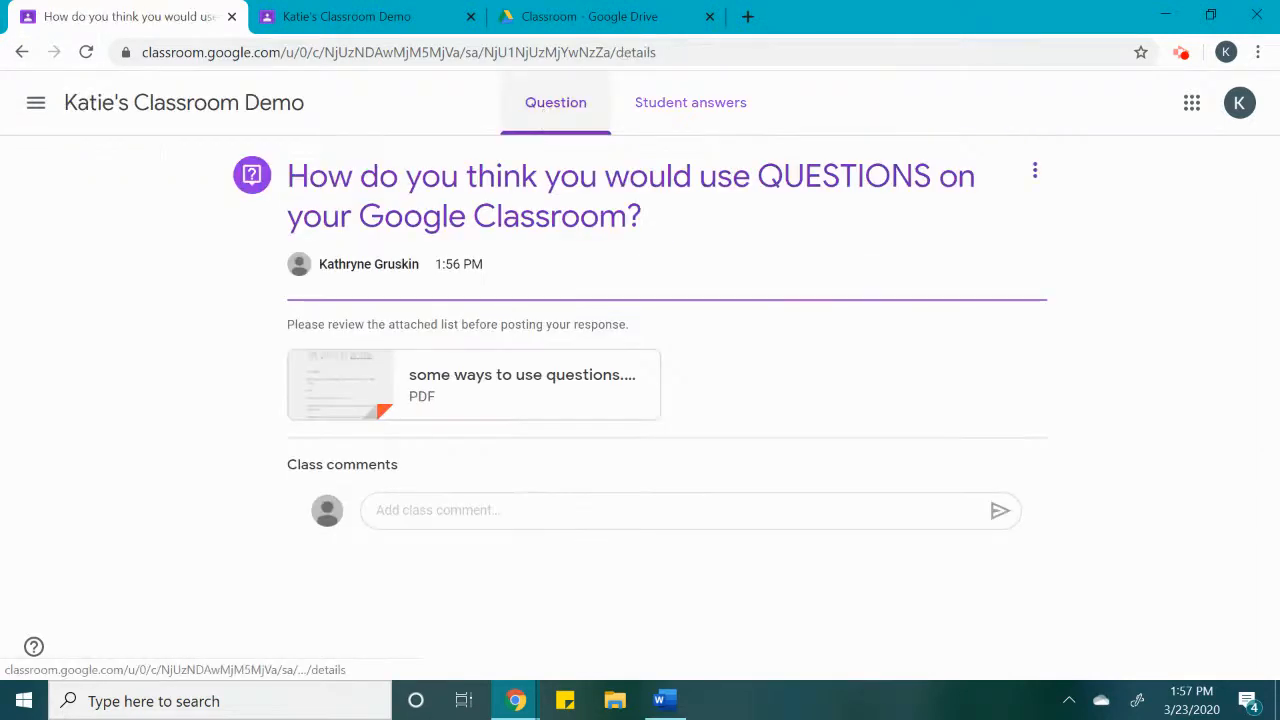
Open the attached PDF "some ways to use questions.pdf" from the question page and read through its list of uses.
left_click(458, 362)
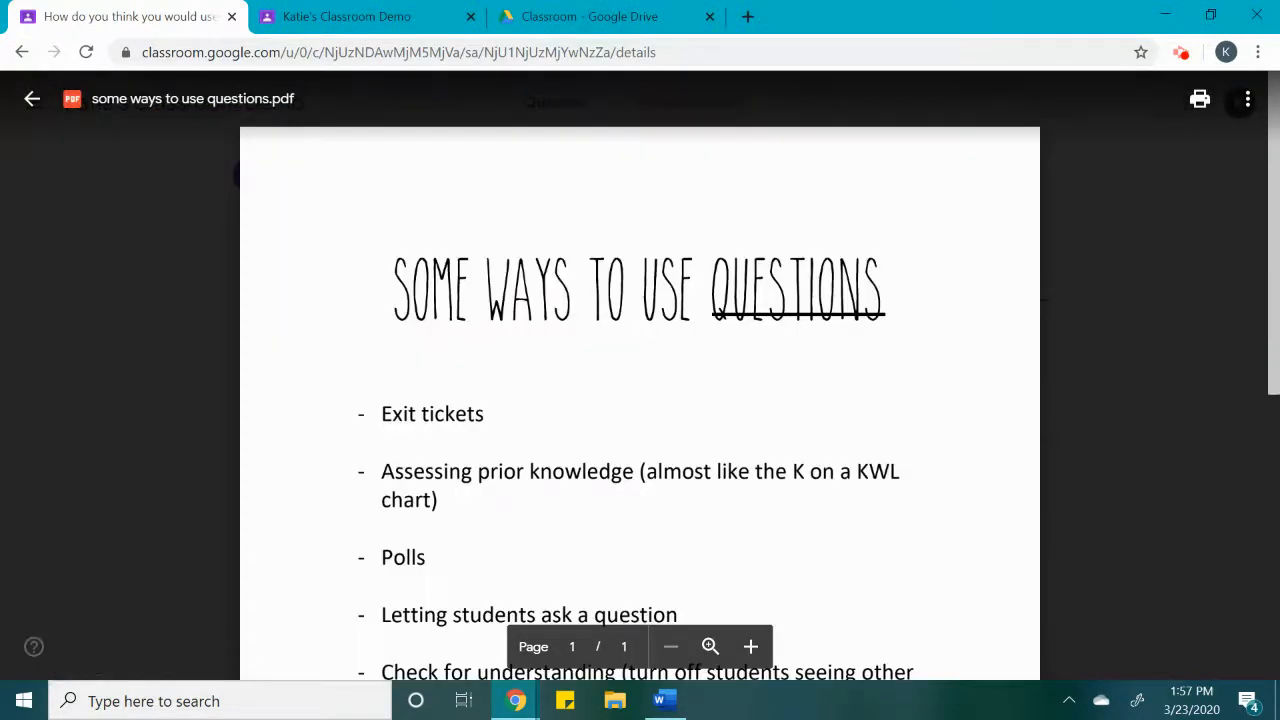
scroll(669, 462, "down", 2)
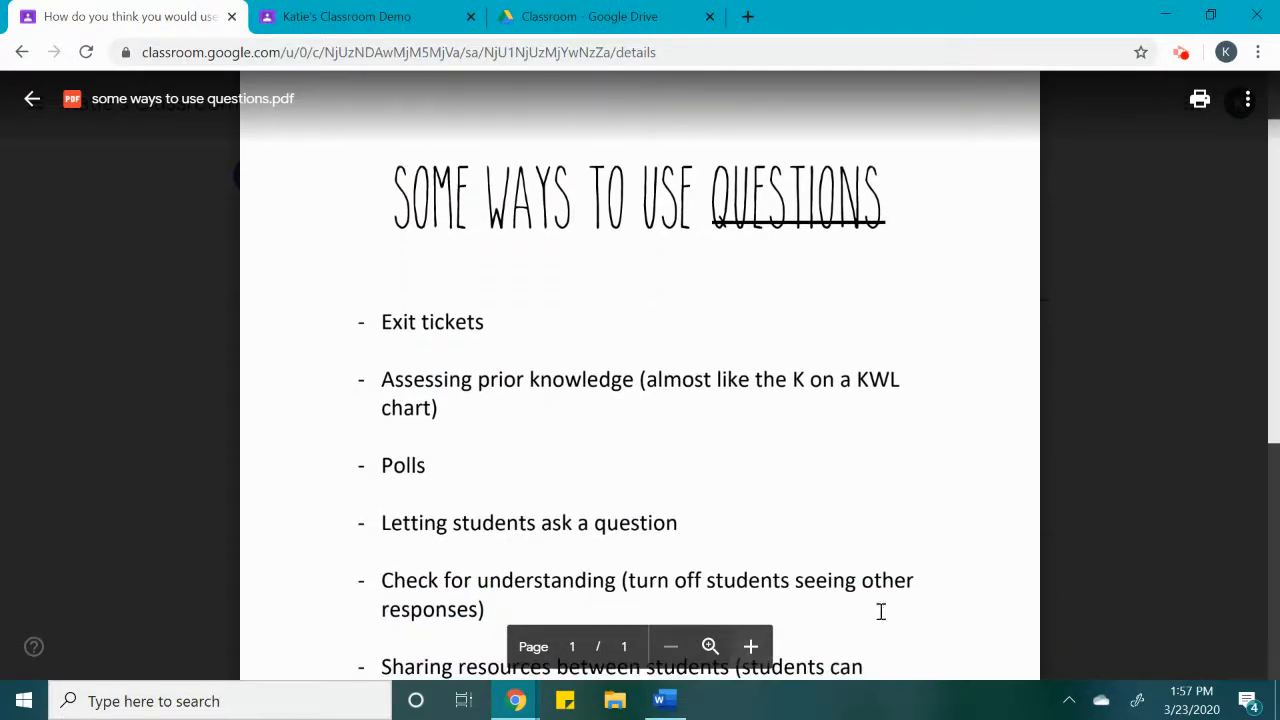
scroll(669, 462, "down", 3)
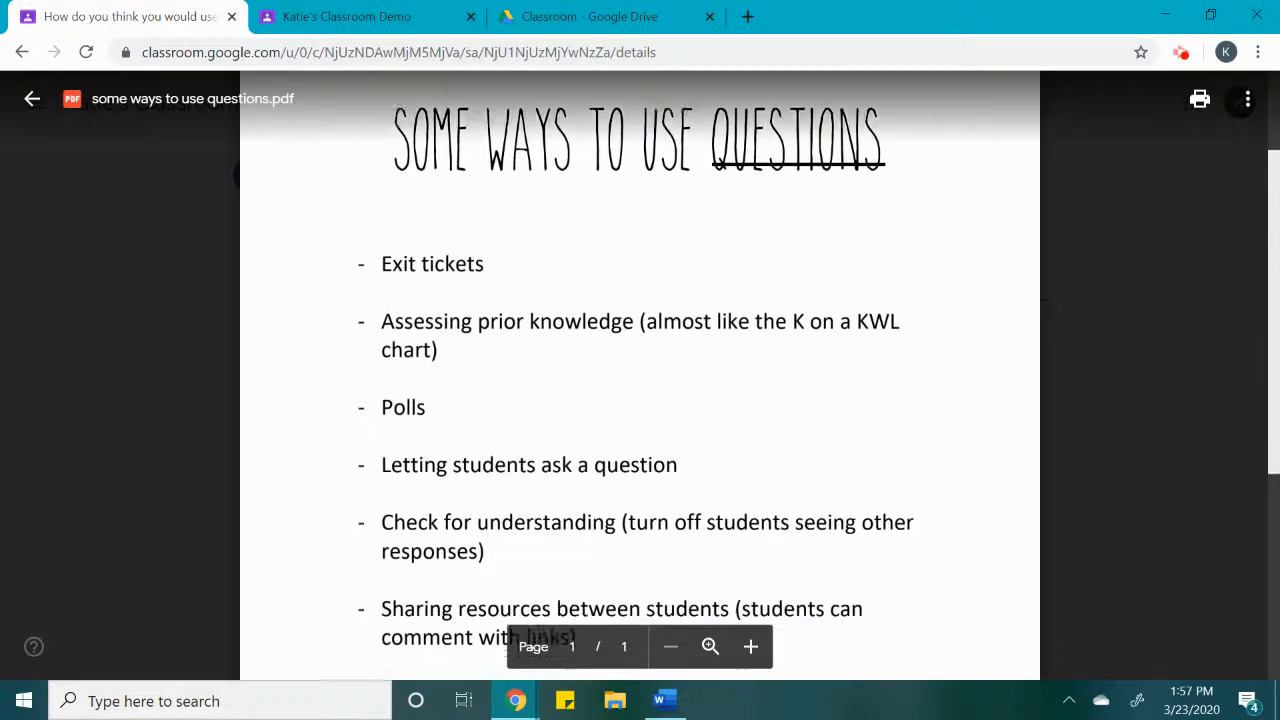
scroll(669, 462, "down", 1)
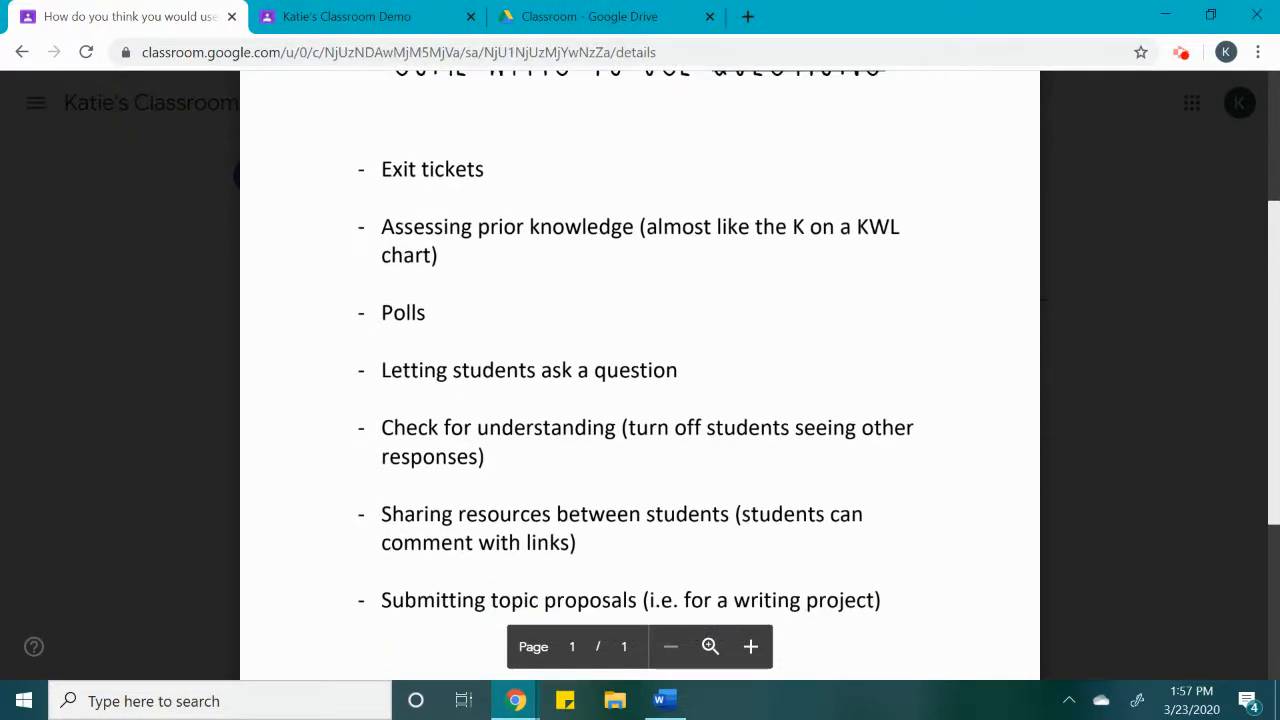
scroll(669, 462, "down", 1)
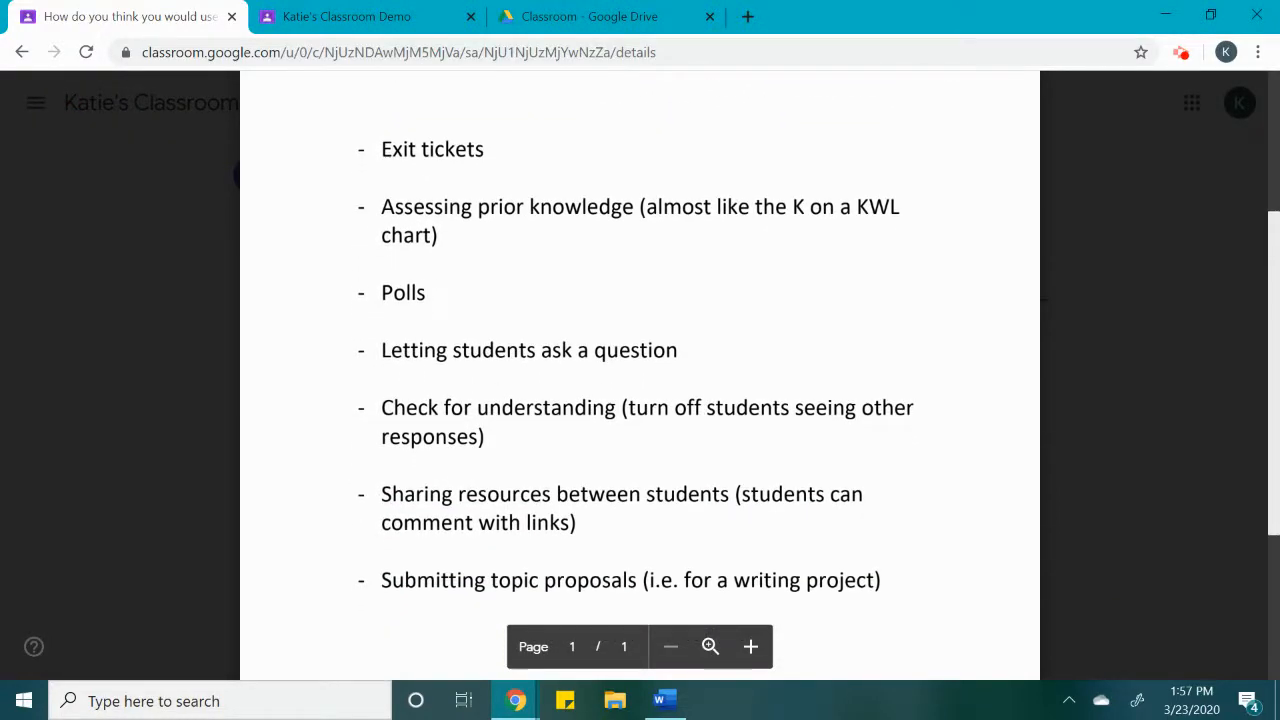
scroll(640, 360, "down", 1)
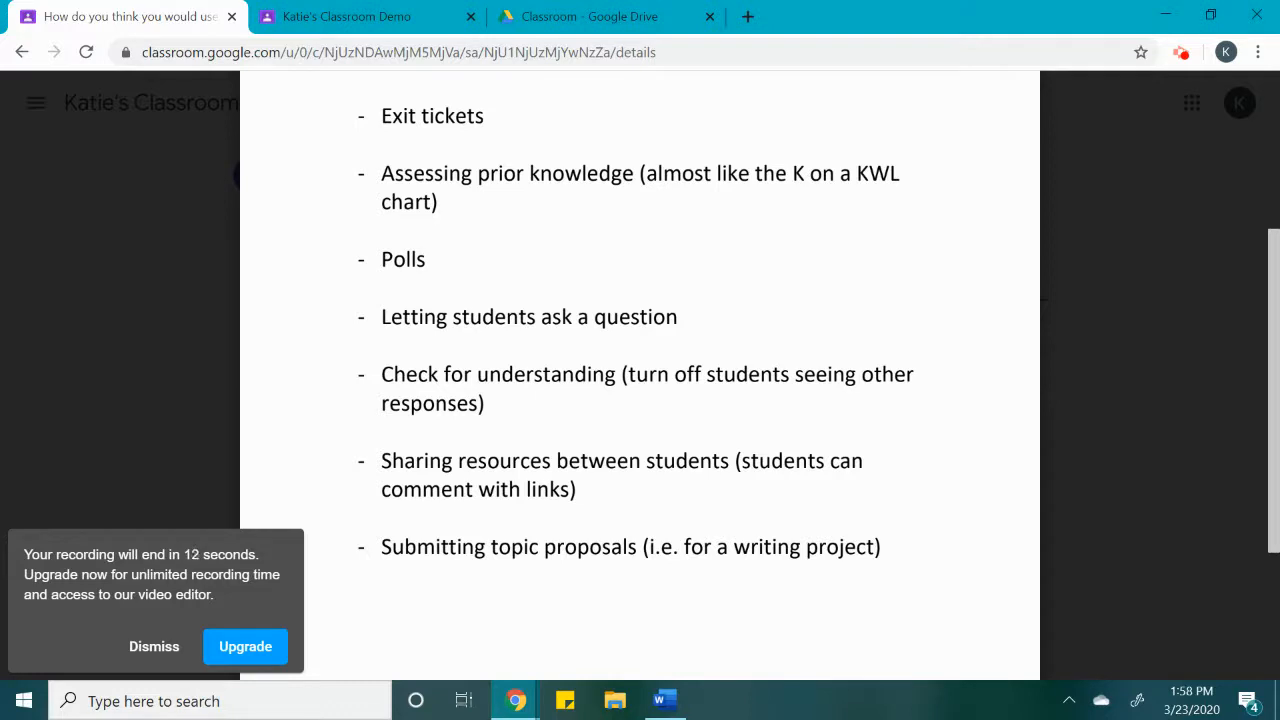
scroll(640, 330, "up", 1)
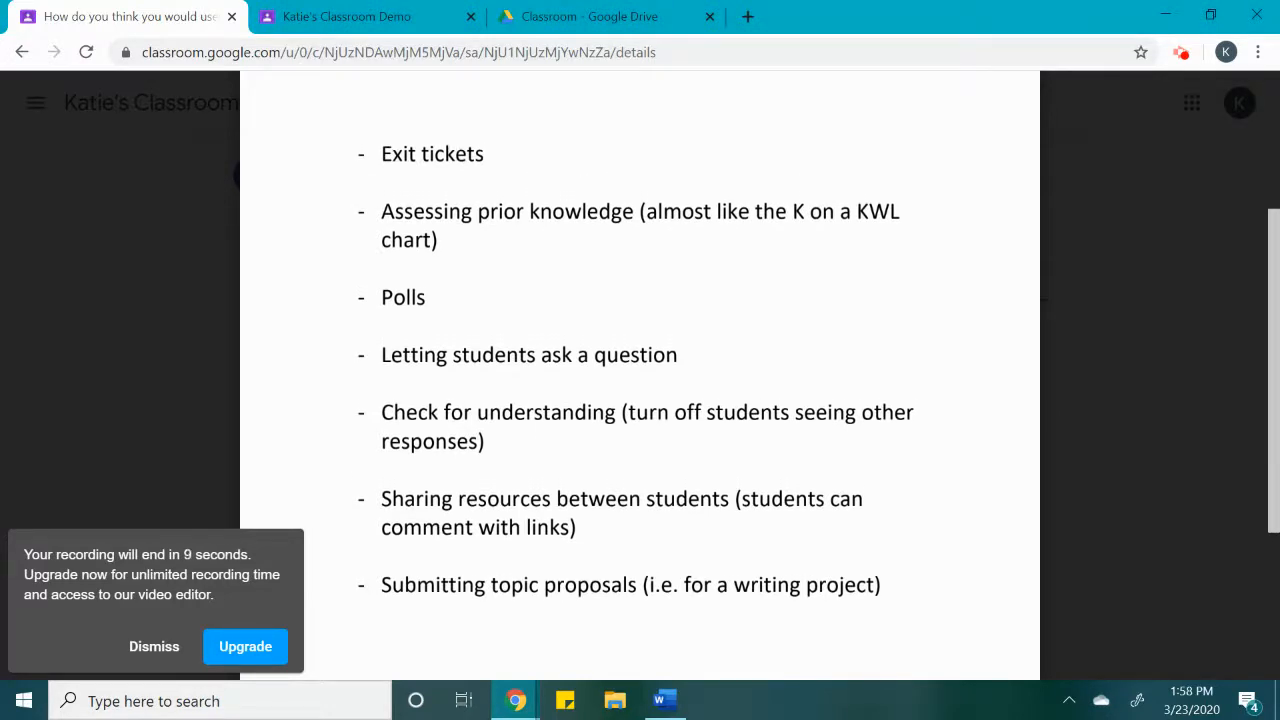